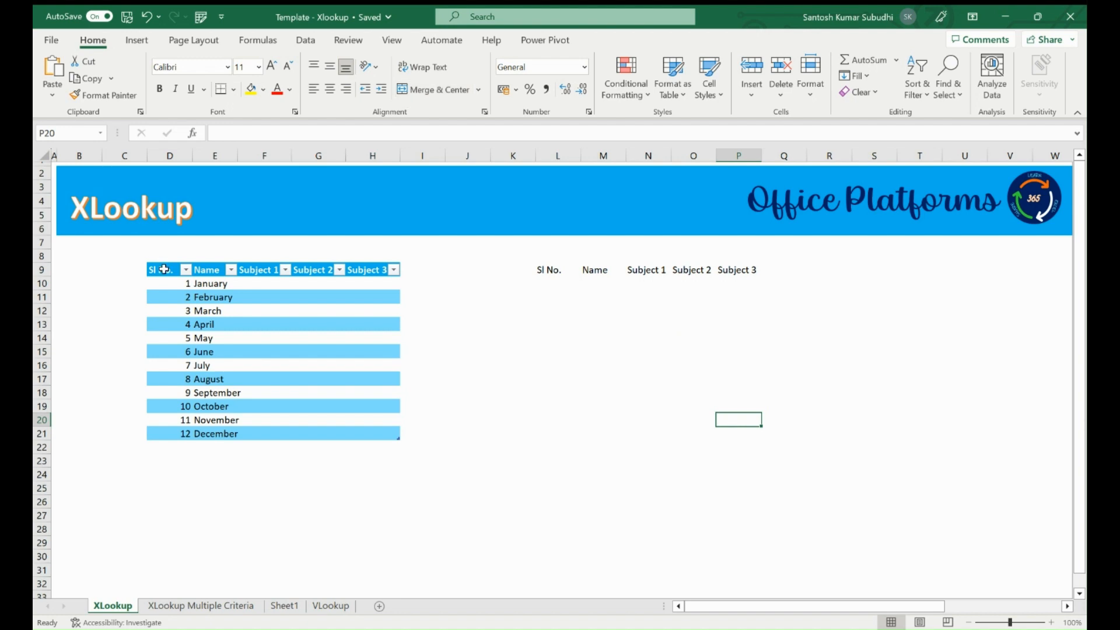
Step: Examine the source table's column headings and its Sl No. and Name entries in D10:E21
click(163, 269)
click(206, 269)
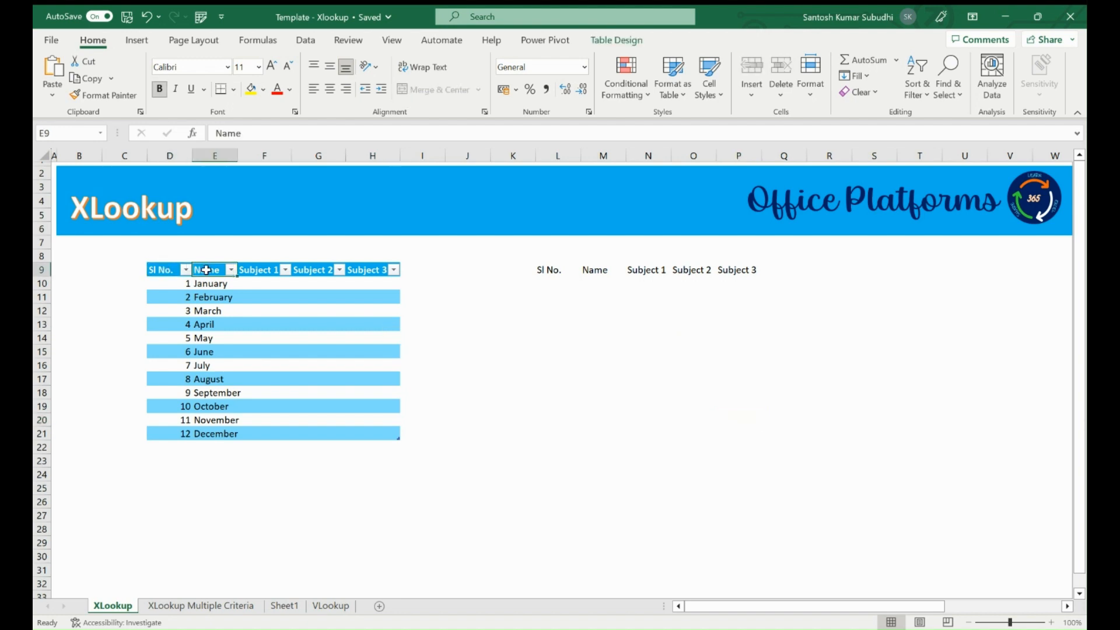
click(250, 269)
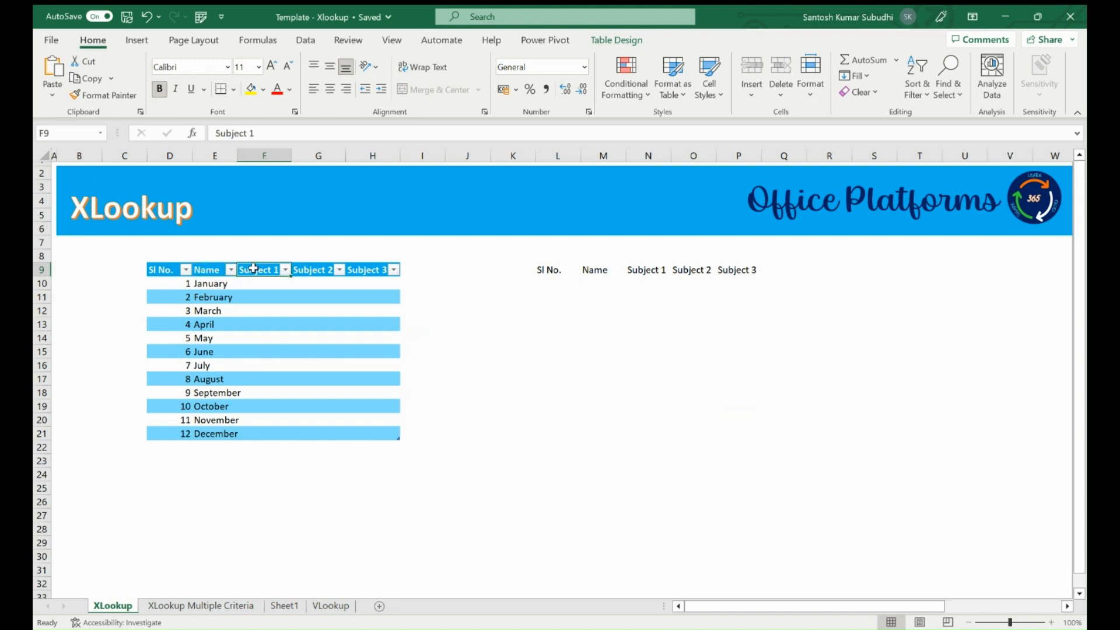
click(307, 274)
click(354, 272)
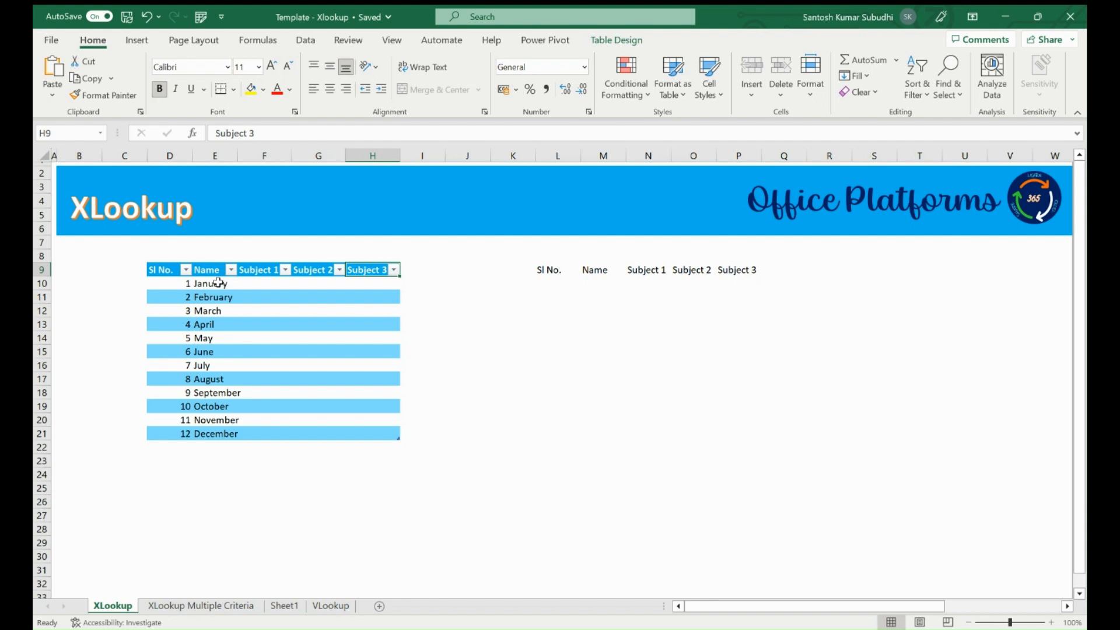
click(175, 284)
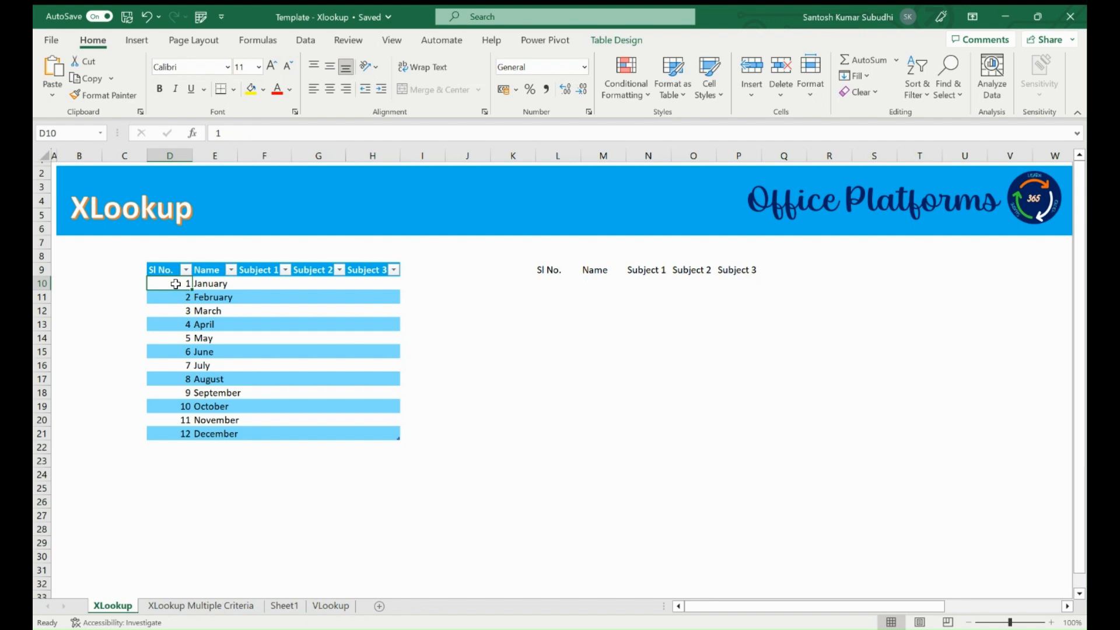
drag(175, 284, 230, 435)
Step: Fill all Subject 1 to Subject 3 cells in F10:H21 with the formula =RANDBETWEEN(10,99)
click(252, 283)
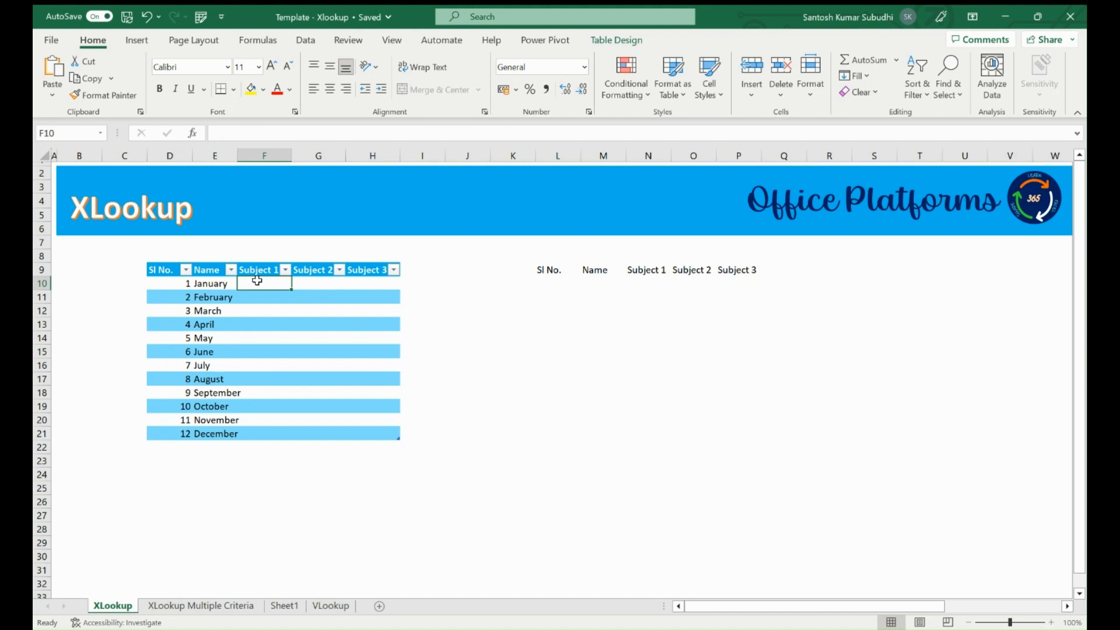
drag(257, 280, 365, 434)
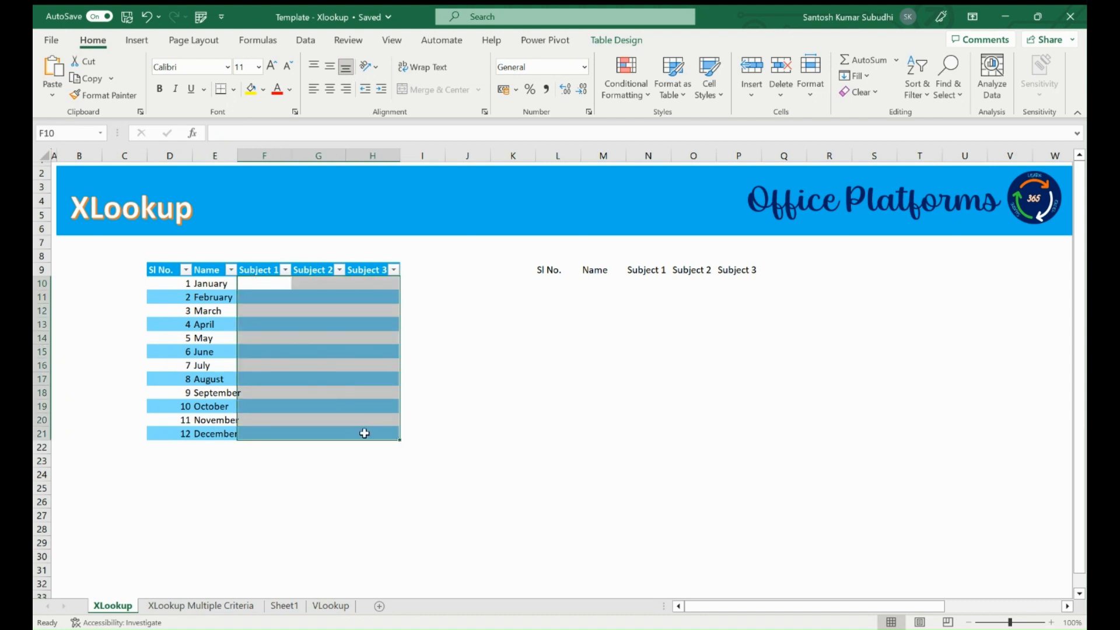
text(=)
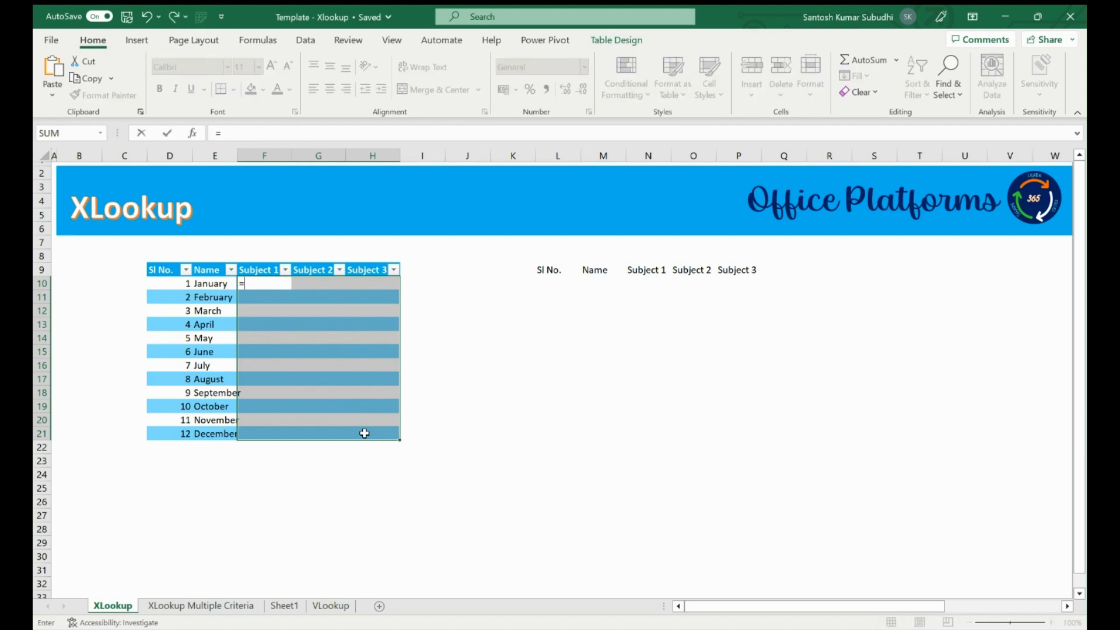
text(randb)
key(Tab)
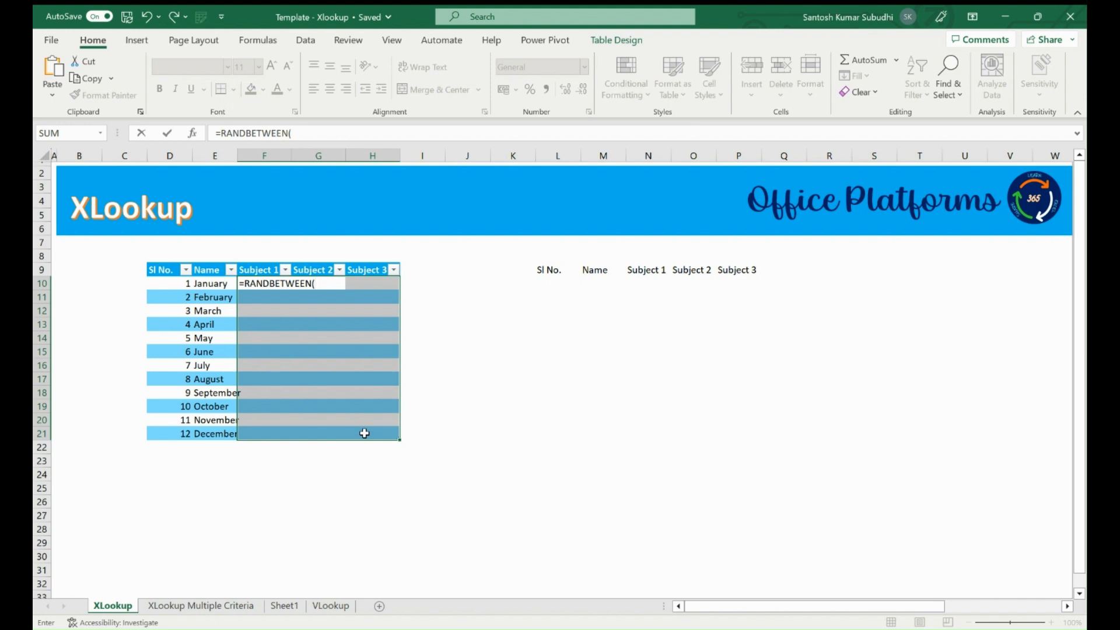
text(10,99))
key(ctrl+Return)
Step: Replace the random-number formulas in F10:H21 with their static values
key(ctrl+c)
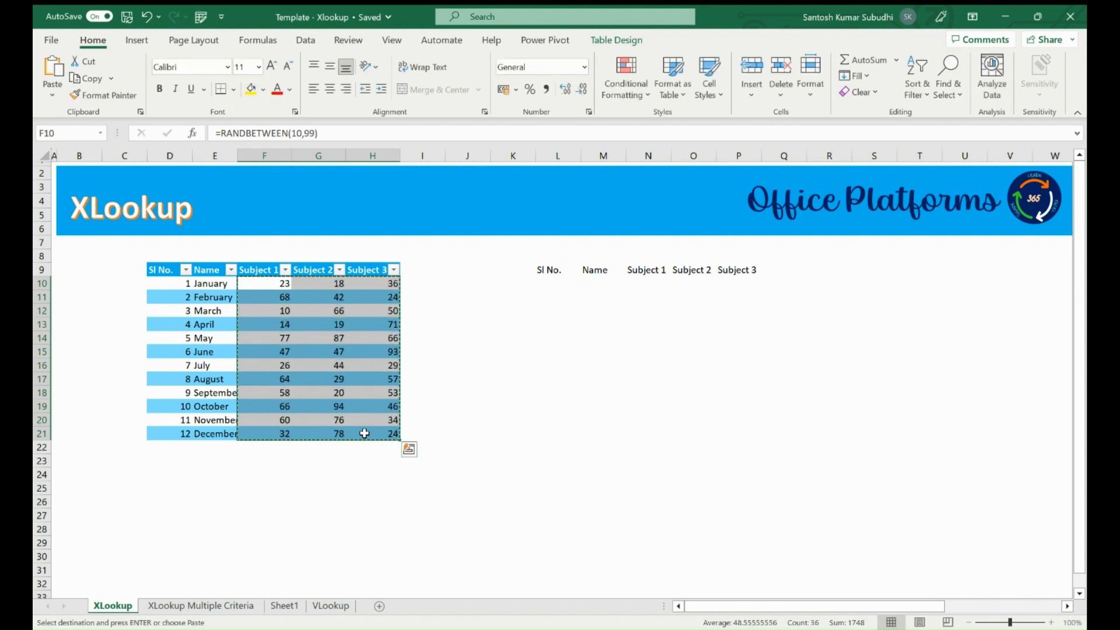
key(shift+F10)
key(v)
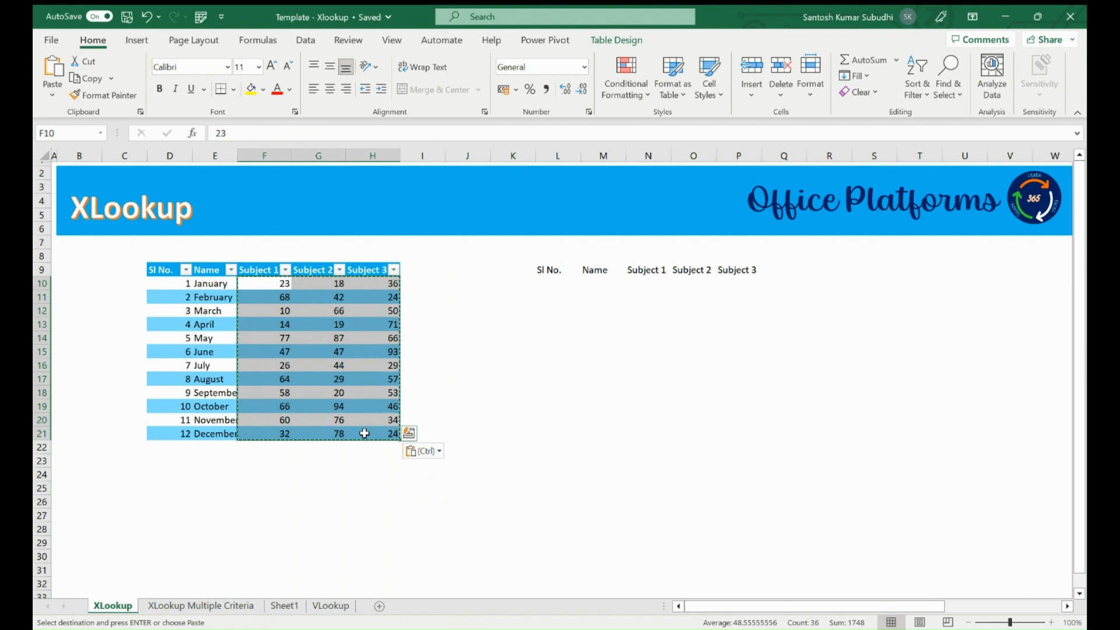
key(Escape)
click(274, 286)
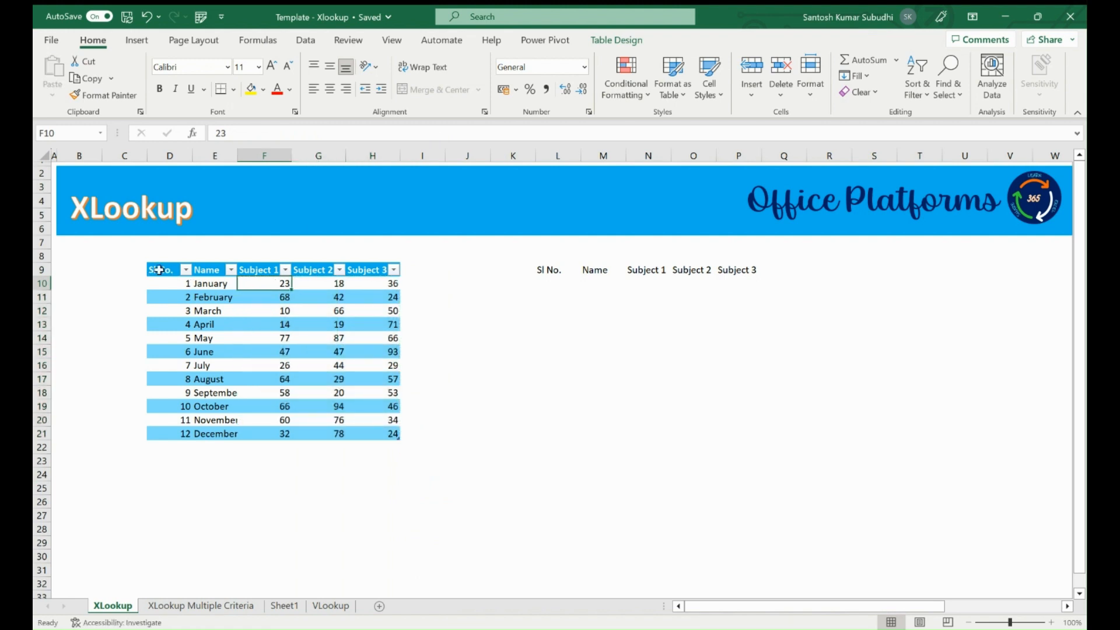
Step: Review the completed source table and the March row's serial number and subject marks against the blank lookup area
drag(153, 270, 367, 432)
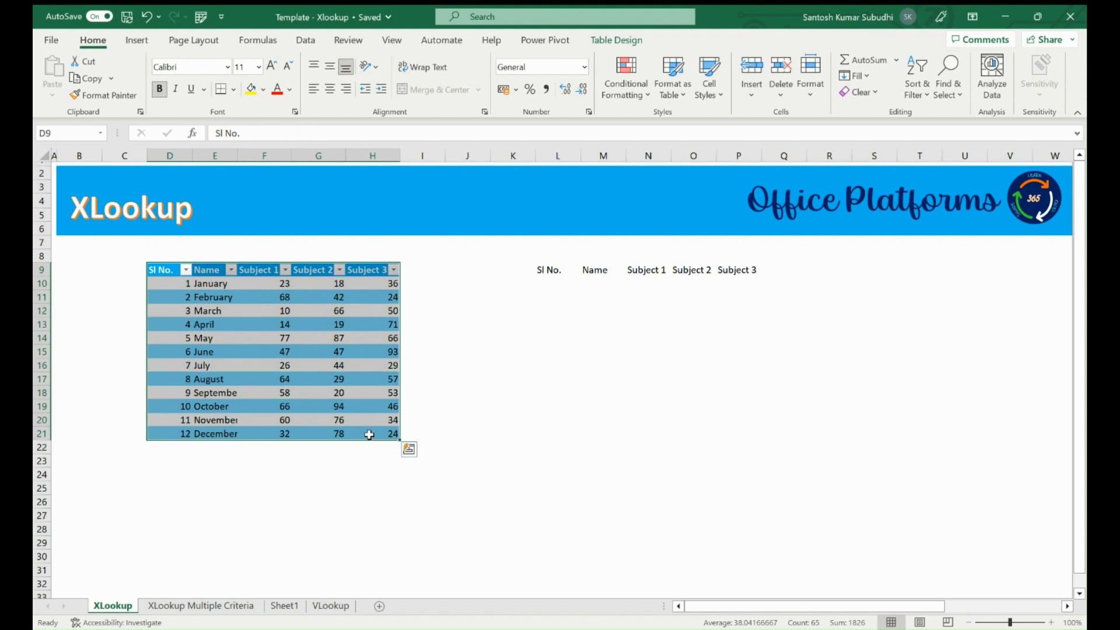
click(594, 285)
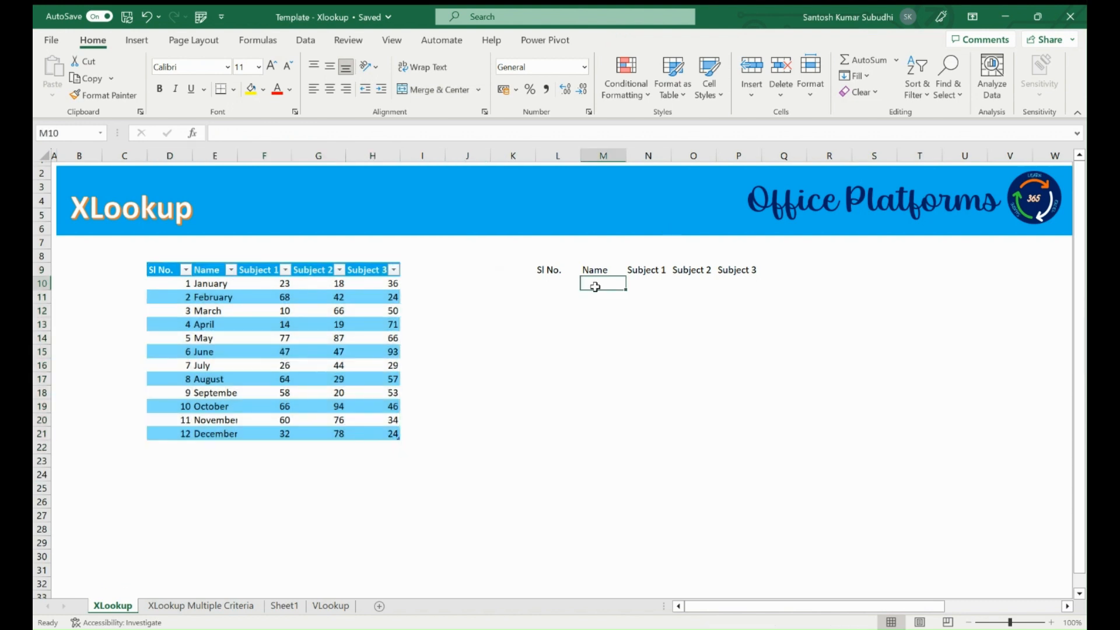
click(210, 312)
click(285, 312)
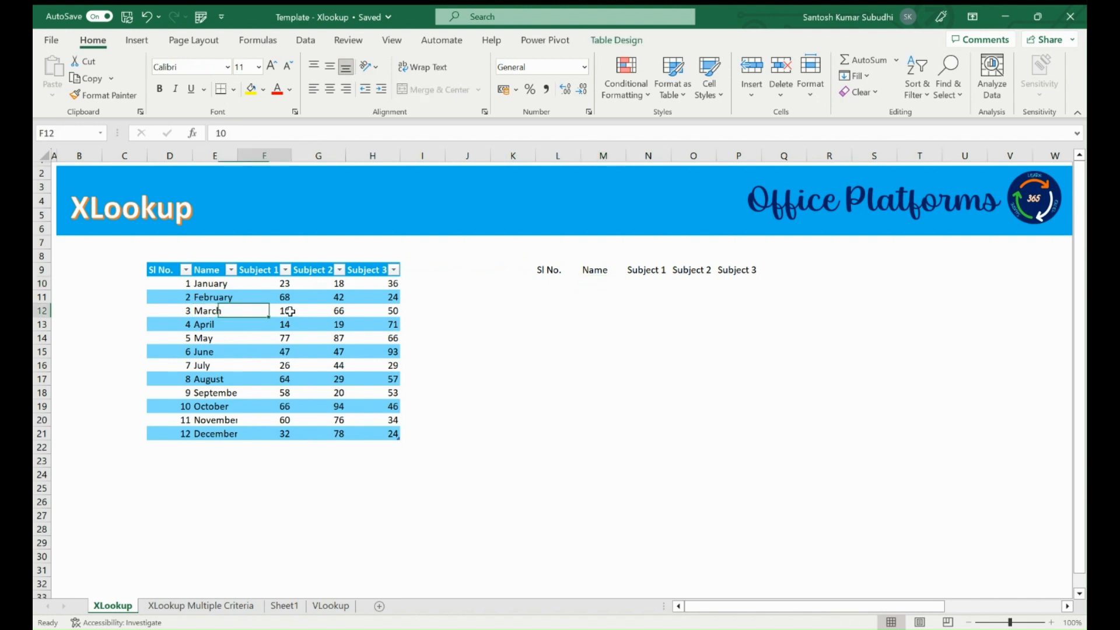
click(332, 311)
click(386, 311)
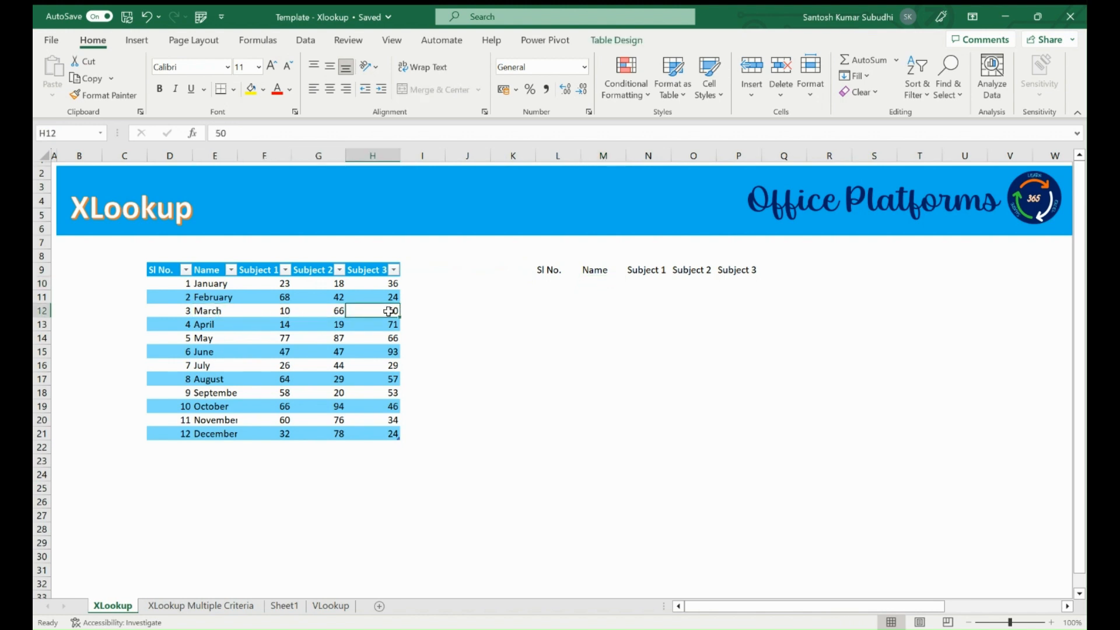
click(184, 313)
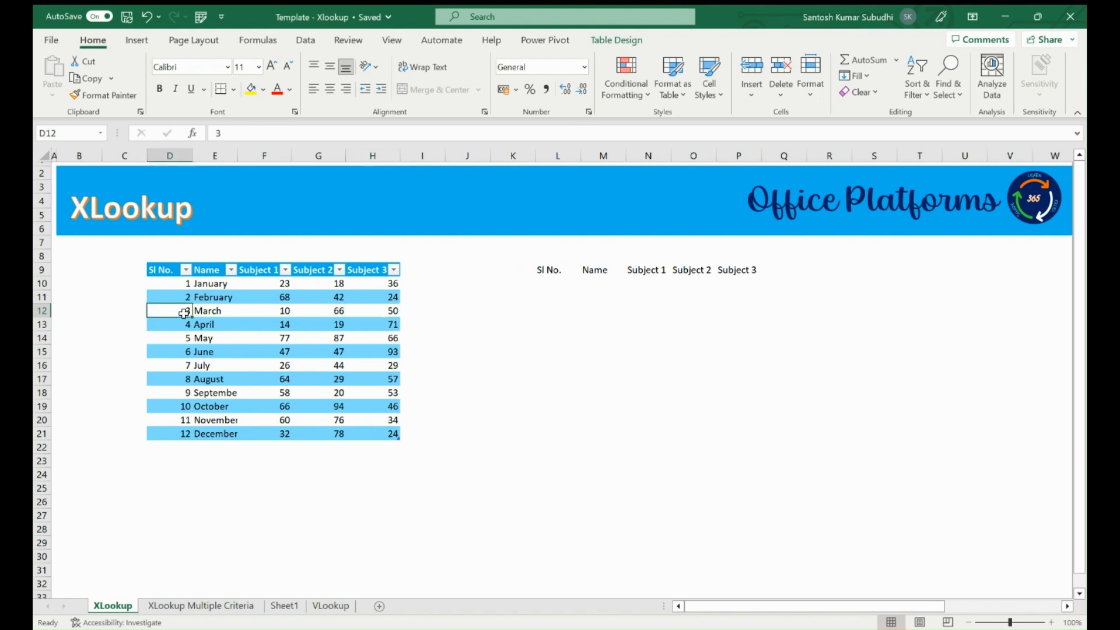
click(597, 281)
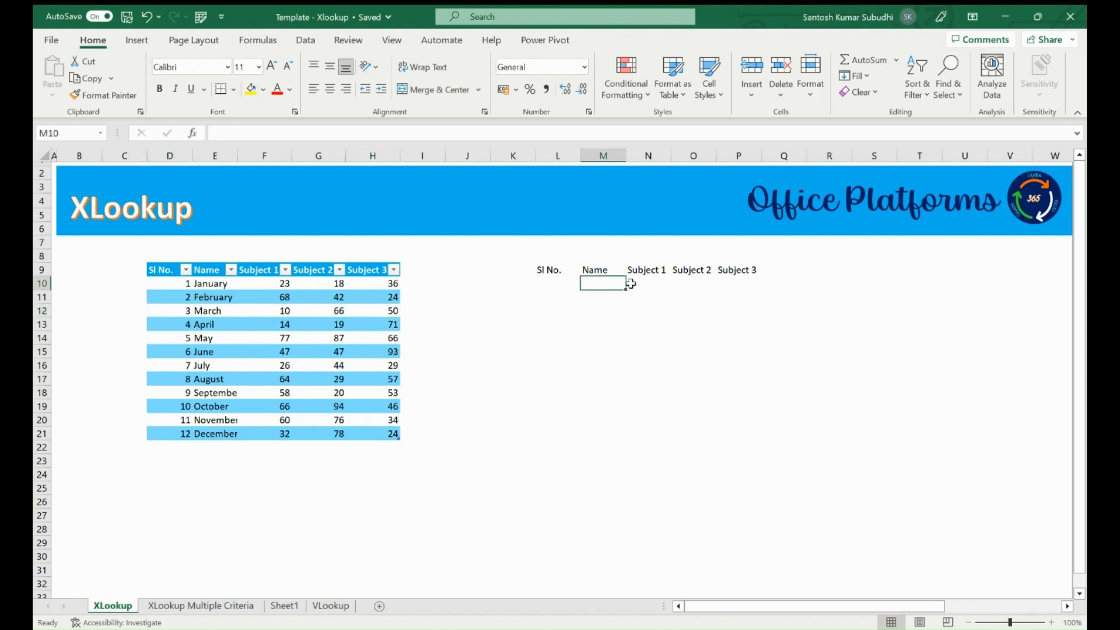
text(Mar)
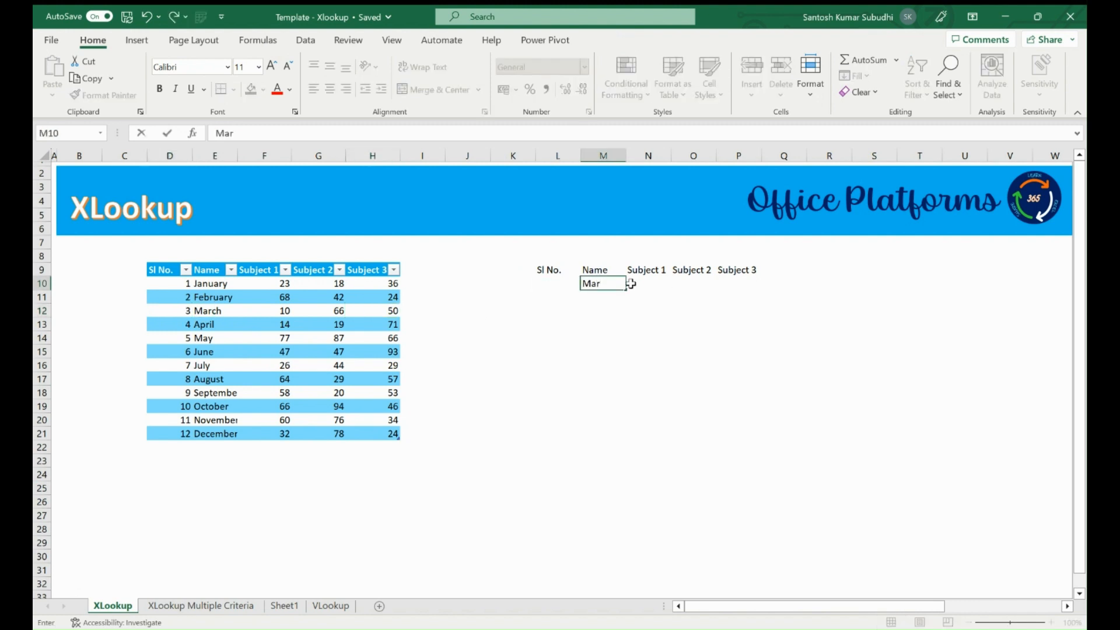
key(Escape)
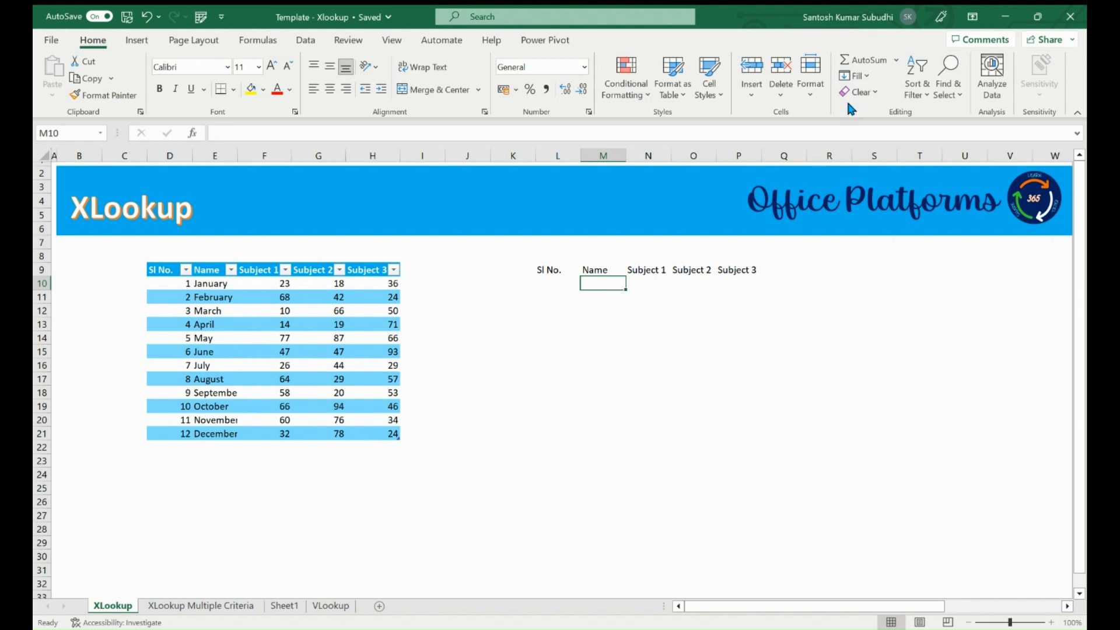
Step: Add a data validation drop-down list to M10 using the names in E10:E21, and choose March from it
click(245, 44)
click(305, 40)
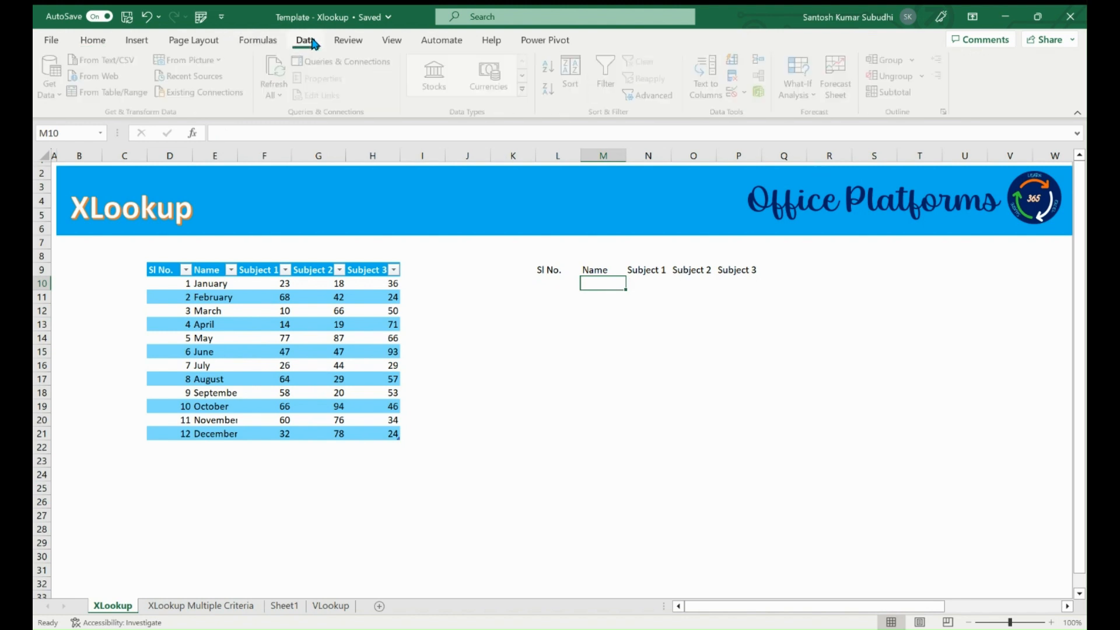
click(748, 93)
click(758, 112)
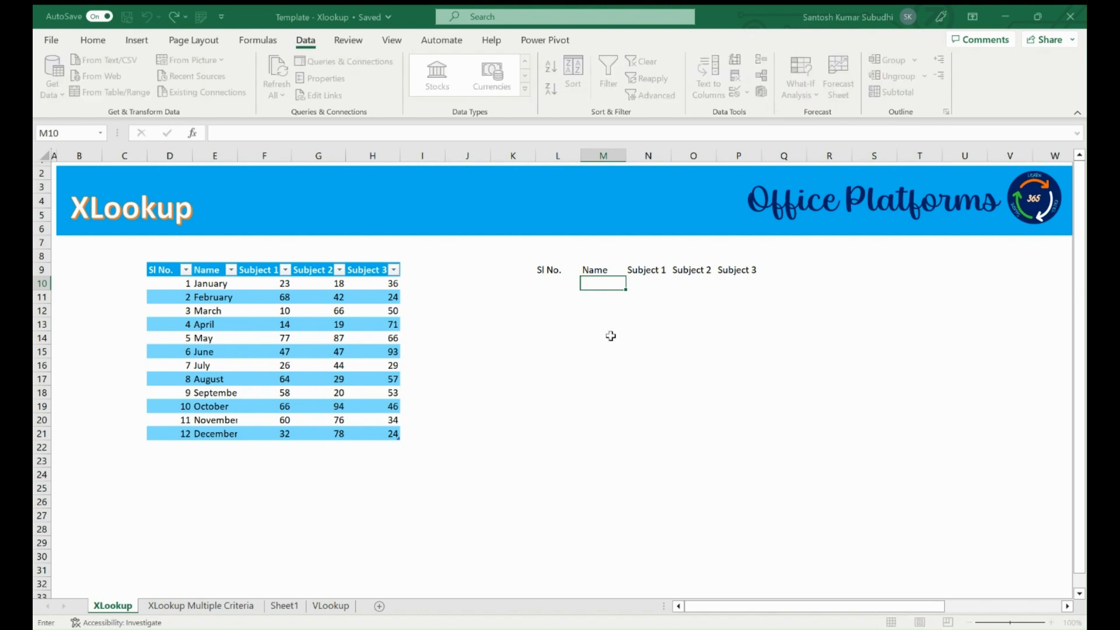
drag(219, 284, 219, 434)
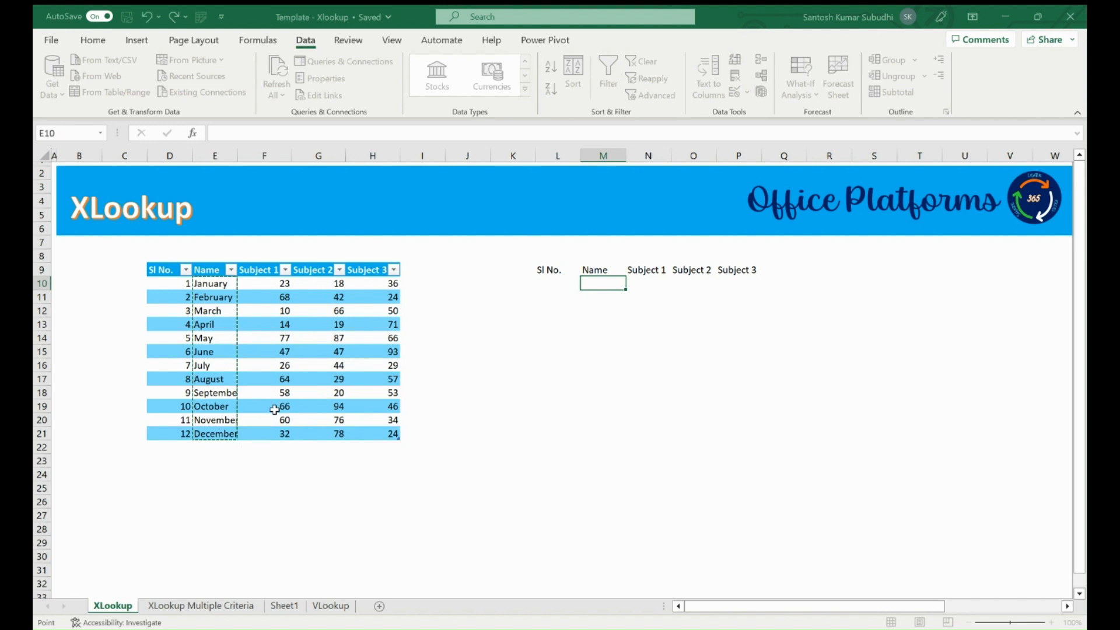
click(686, 257)
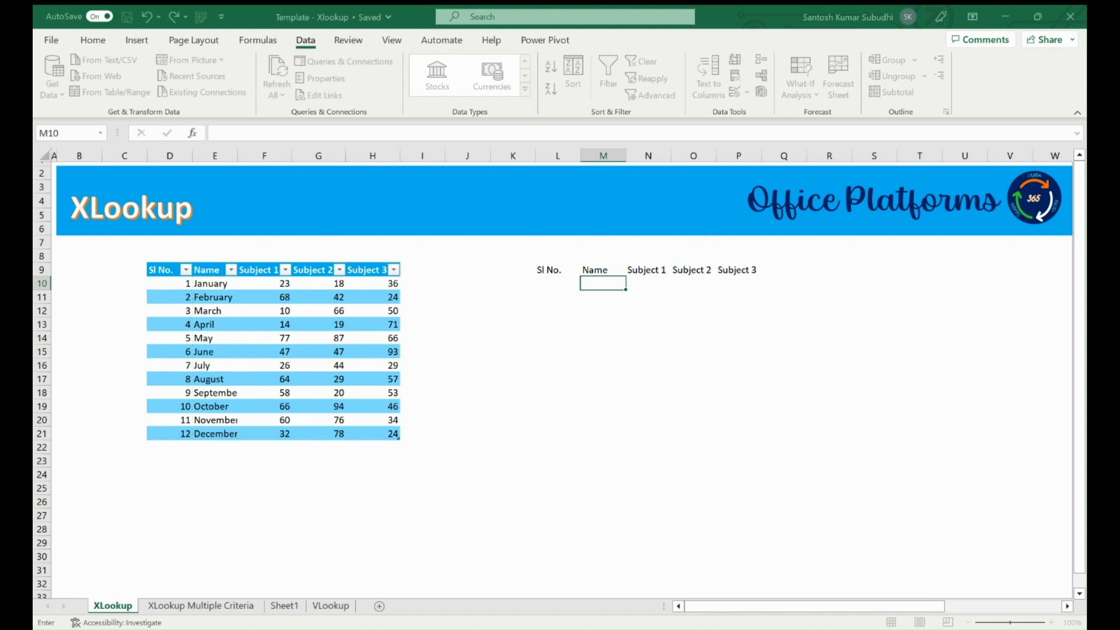
click(631, 283)
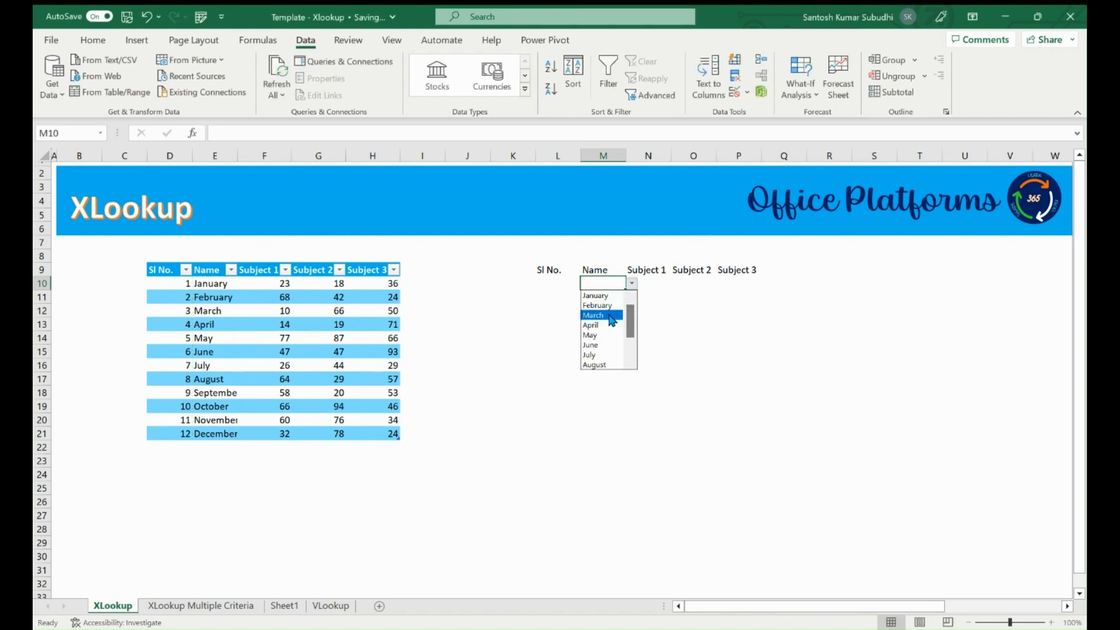
click(601, 315)
Step: Enter the formula =XLOOKUP(M10,Table1[Name],Table1[Subject 1]) in N10 under the Subject 1 heading
click(652, 285)
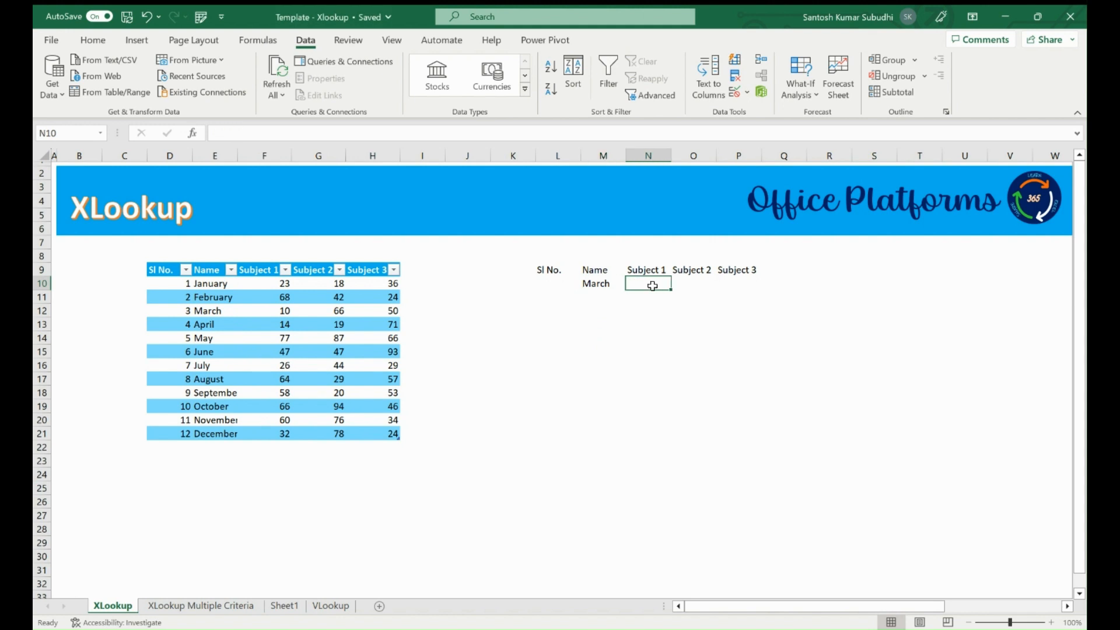
text(=lx)
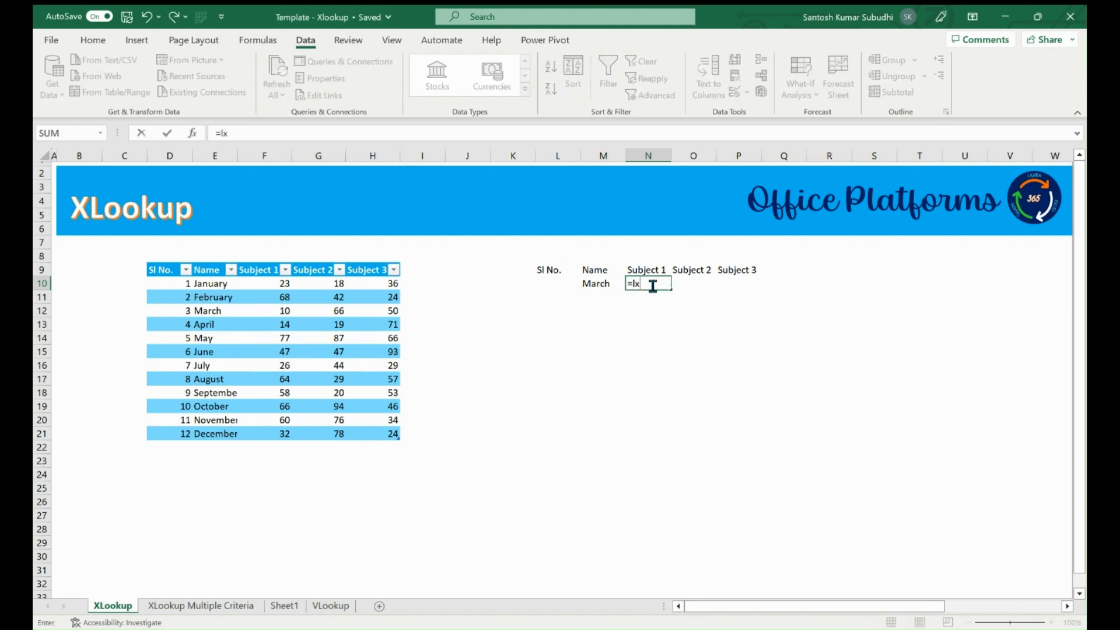
key(BackSpace)
key(BackSpace)
text(xl)
key(Tab)
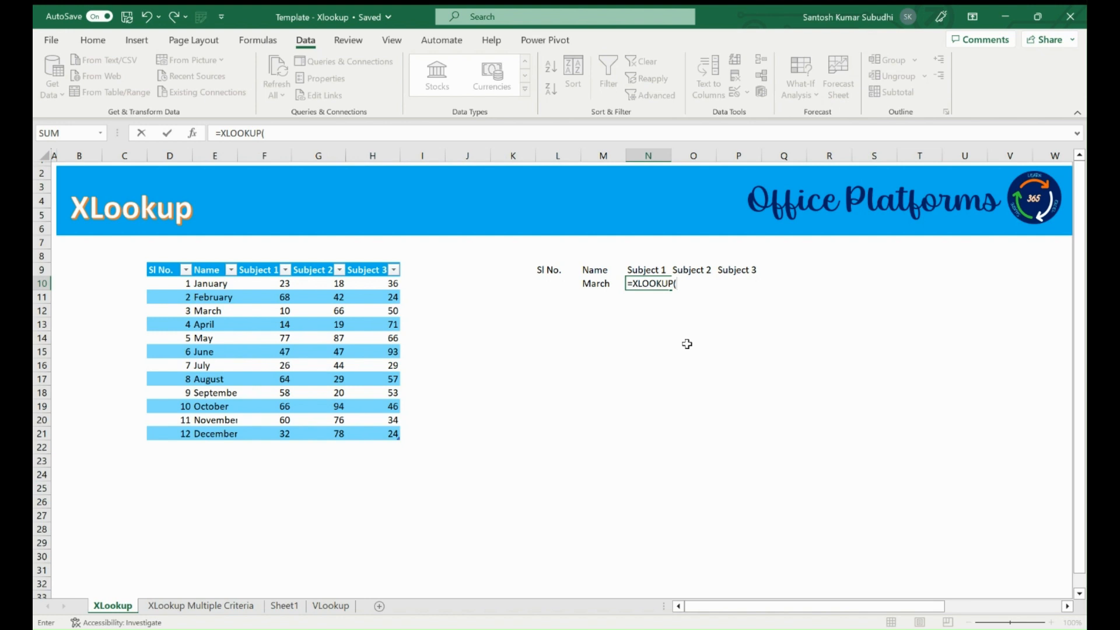
click(602, 286)
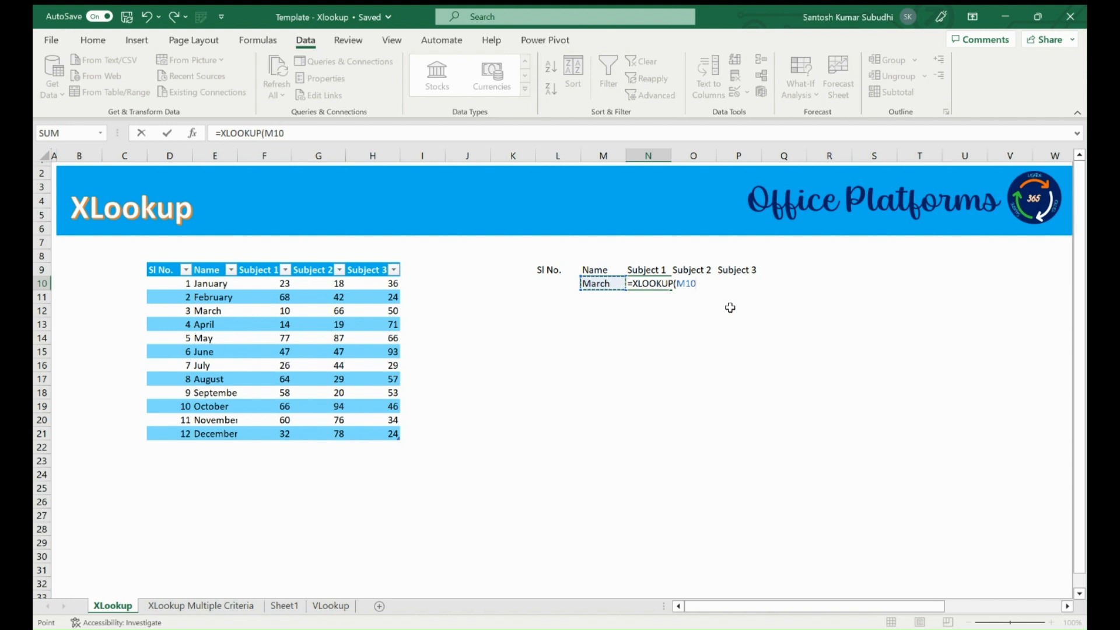
text(,)
drag(216, 284, 218, 433)
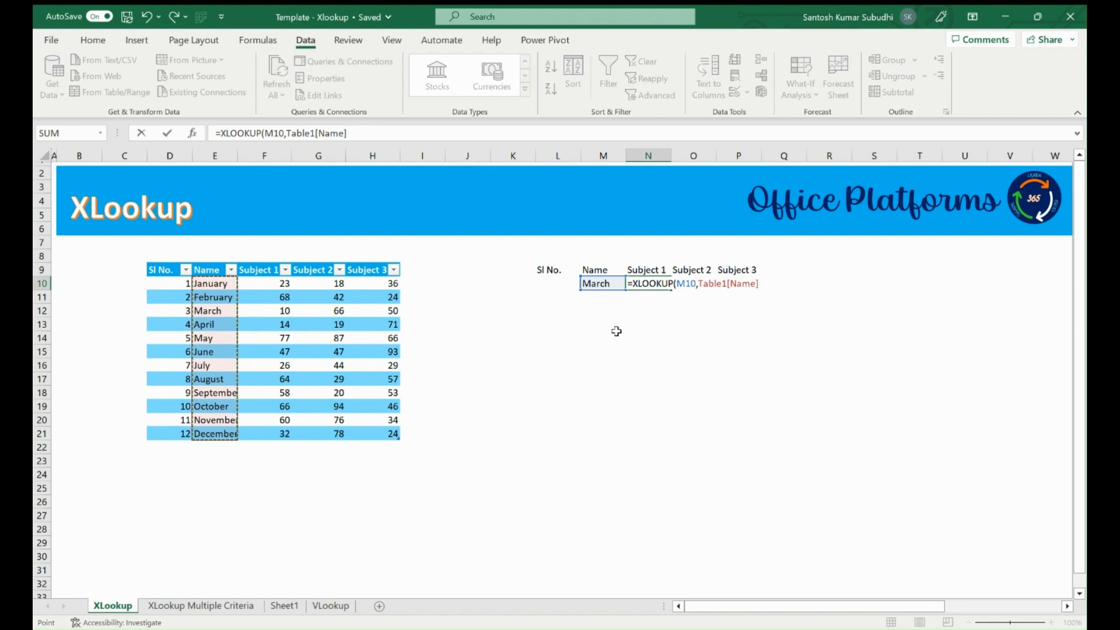
text(,)
drag(272, 284, 275, 434)
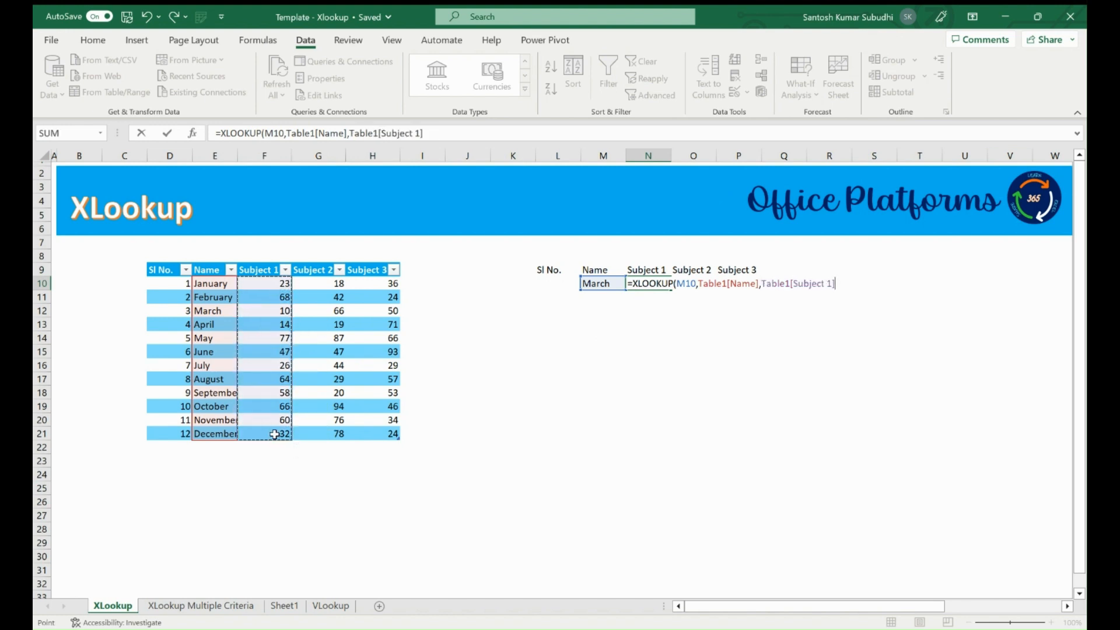
text(,)
key(BackSpace)
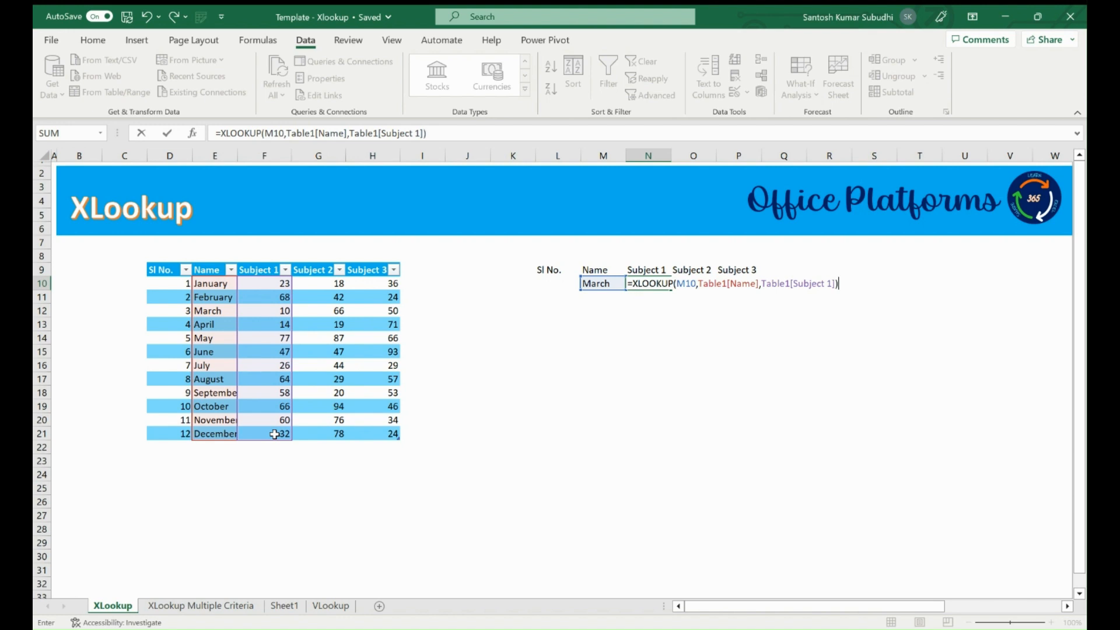
key(Return)
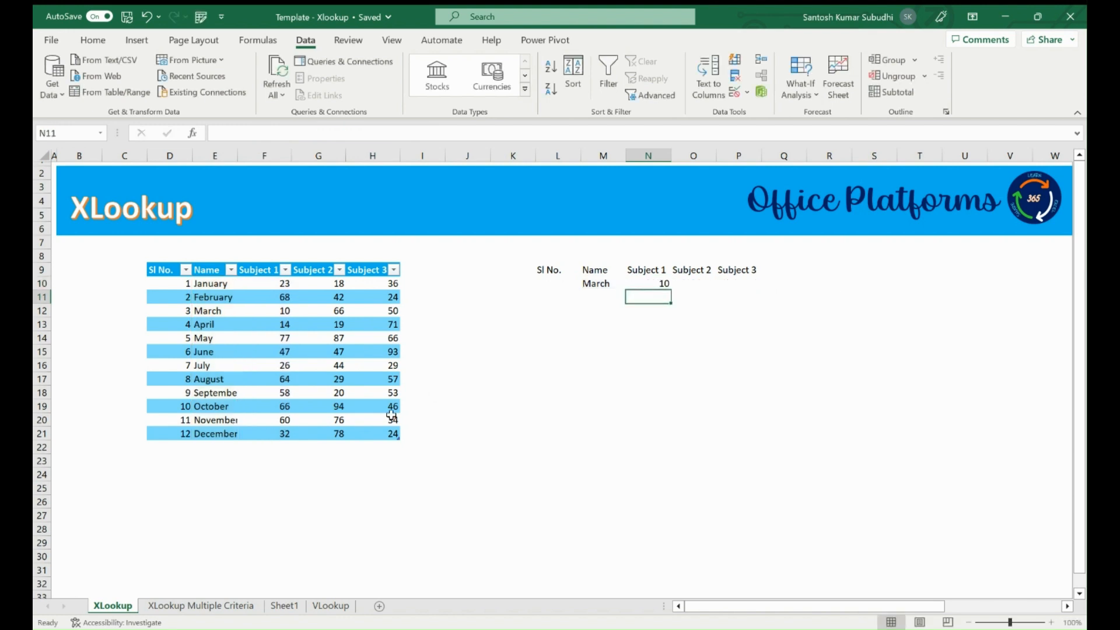
Step: Compare the Subject 1 lookup result in N10 with March's Subject 1 mark in the source table
click(592, 284)
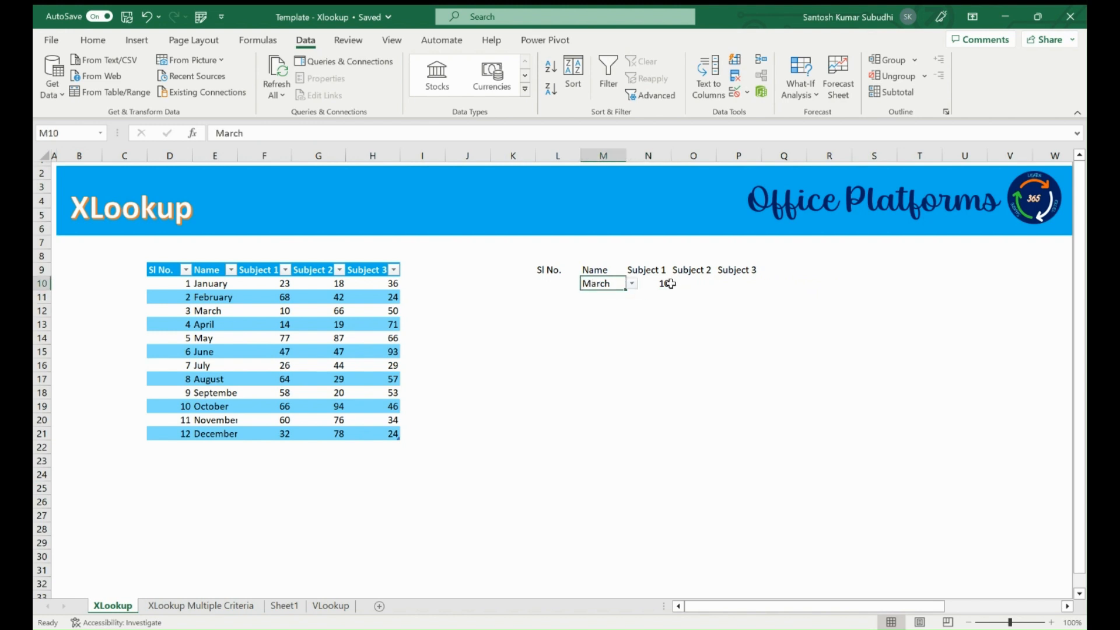
click(284, 312)
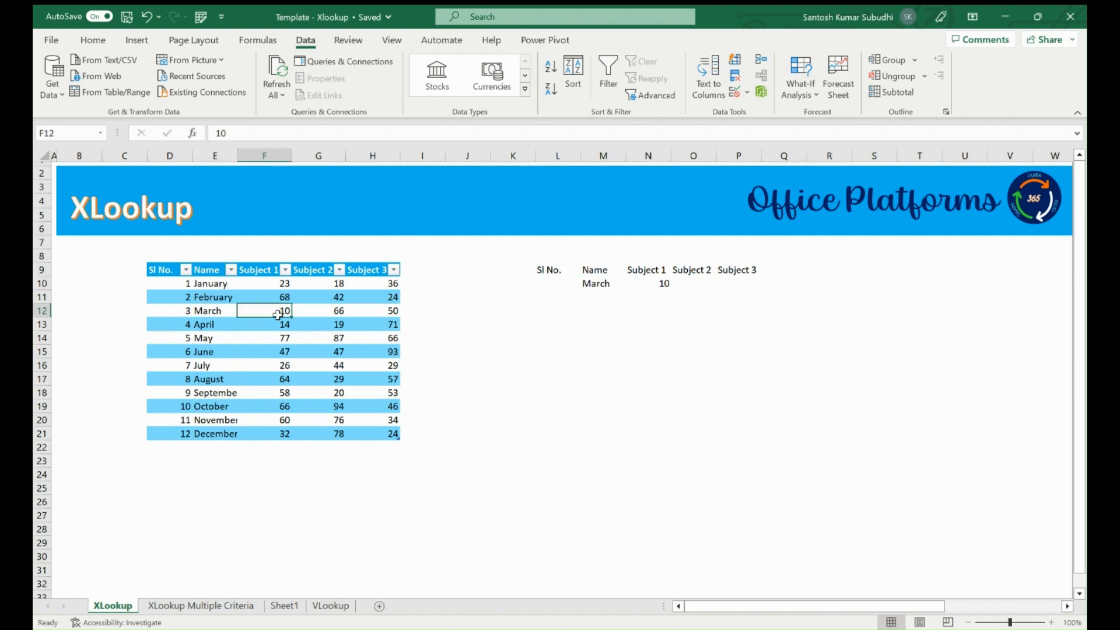
click(663, 282)
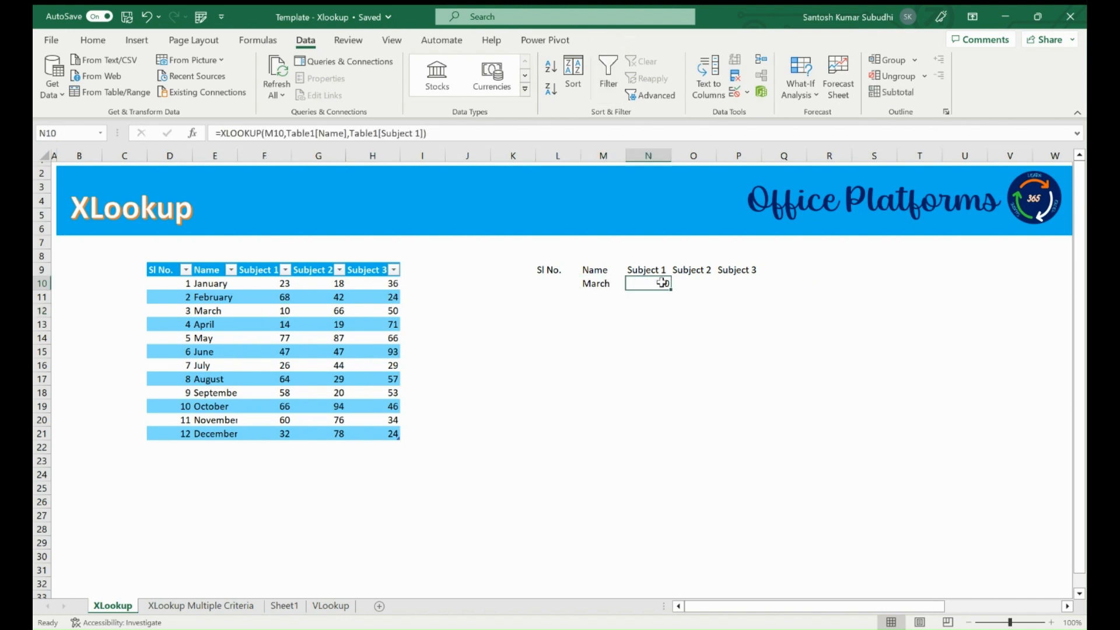
Step: Enter the formula =XLOOKUP(M10,Table1[Name],Table1[Subject 2]) in O10 and check the result against March's Subject 2 mark in the source table
click(699, 283)
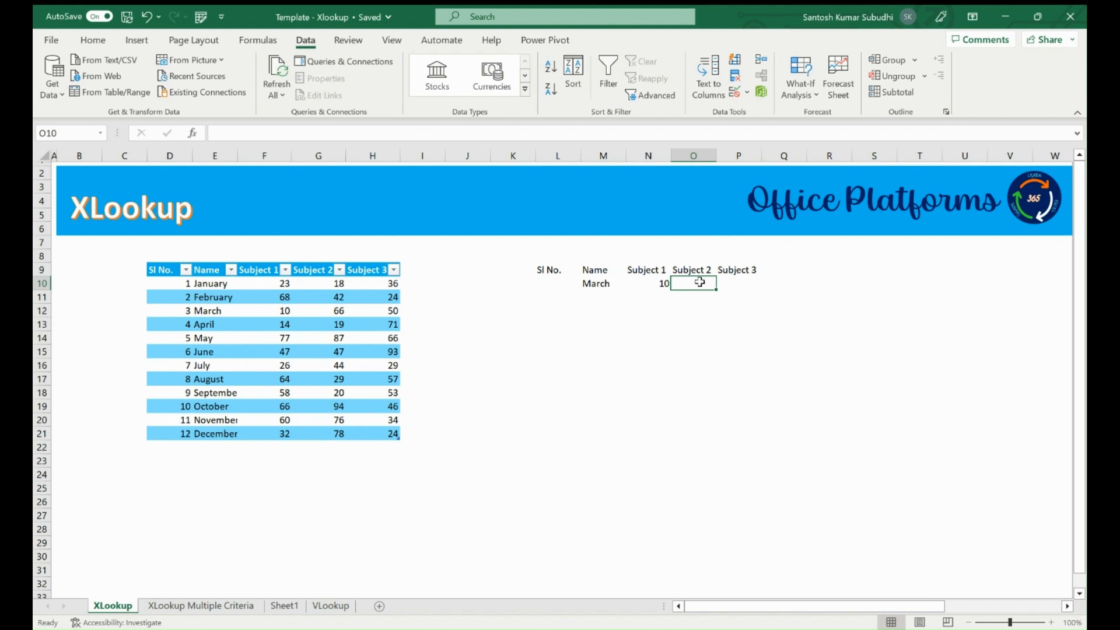
text(=xl)
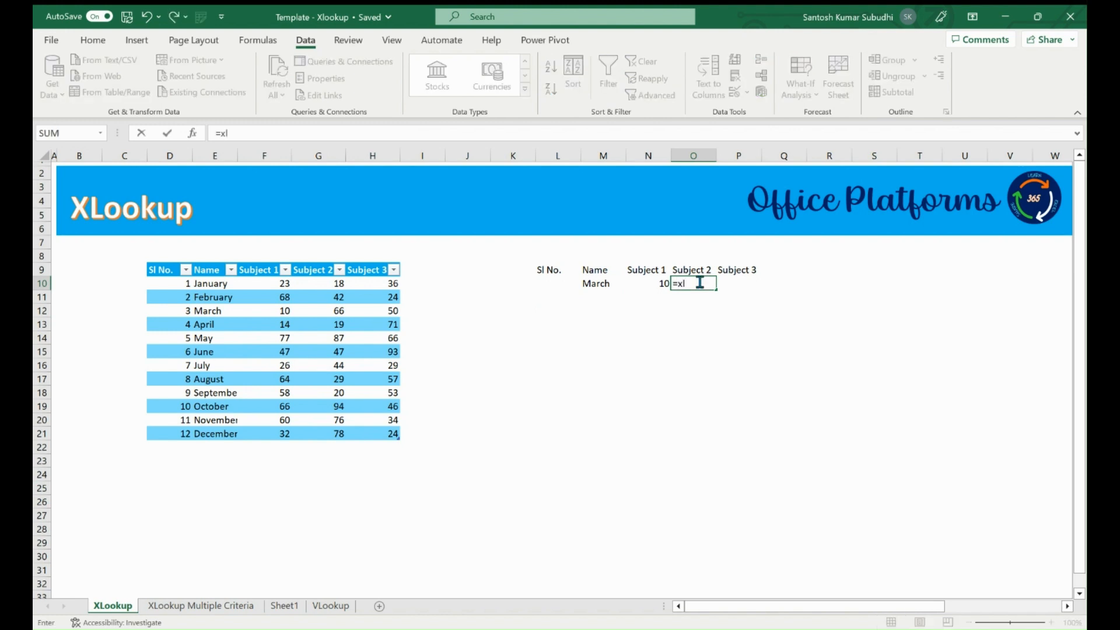
key(Tab)
key(Left)
key(Left)
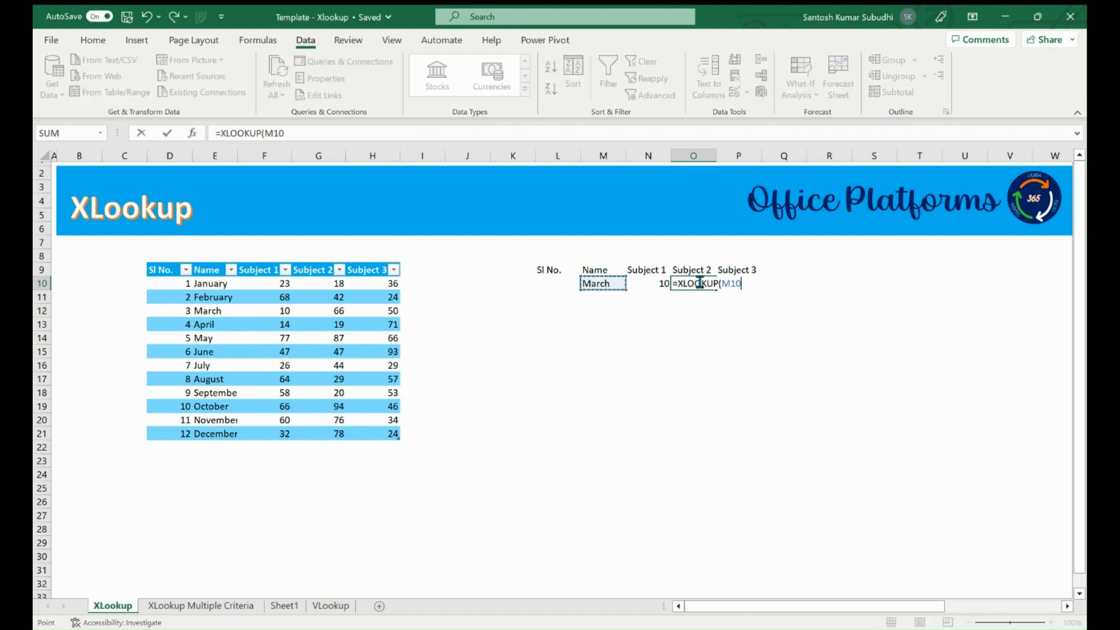
text(,)
drag(213, 284, 225, 432)
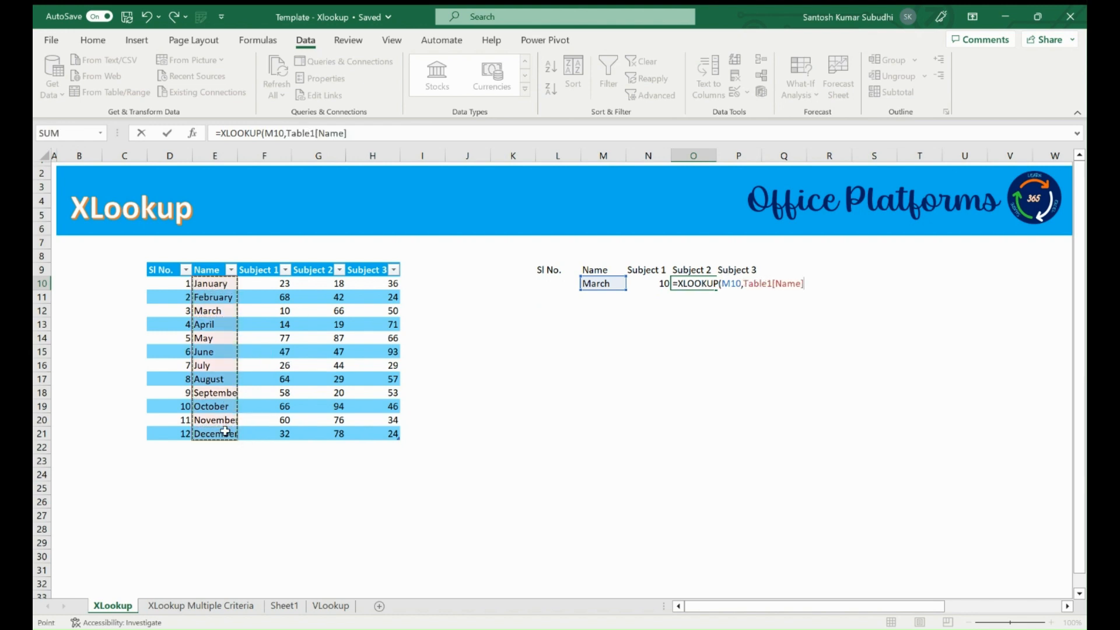
text(,)
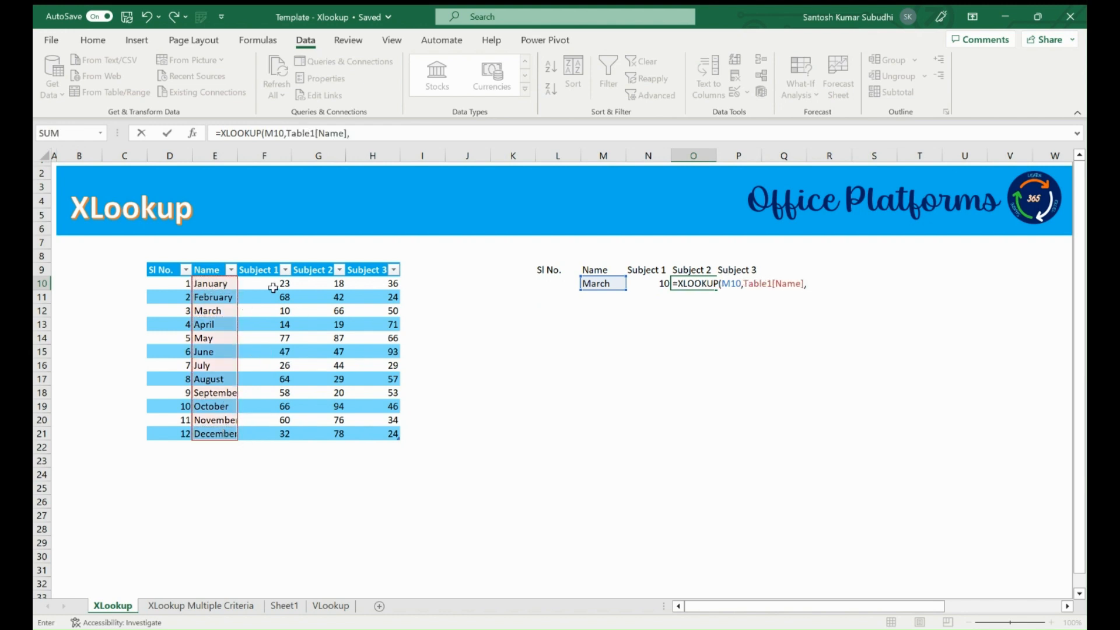
drag(323, 283, 329, 431)
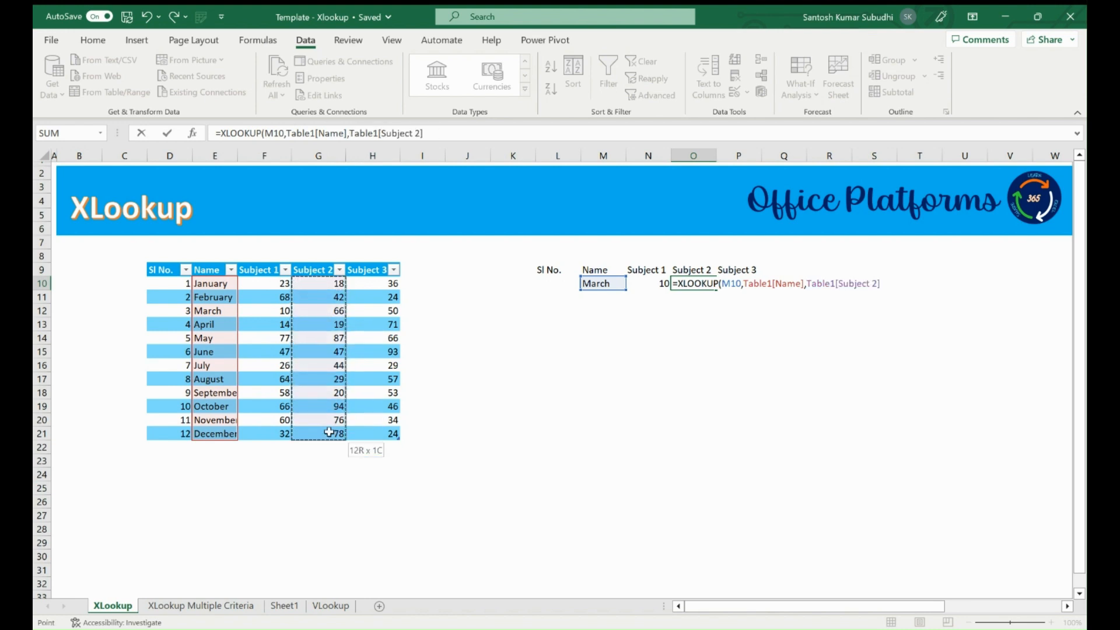
text(,)
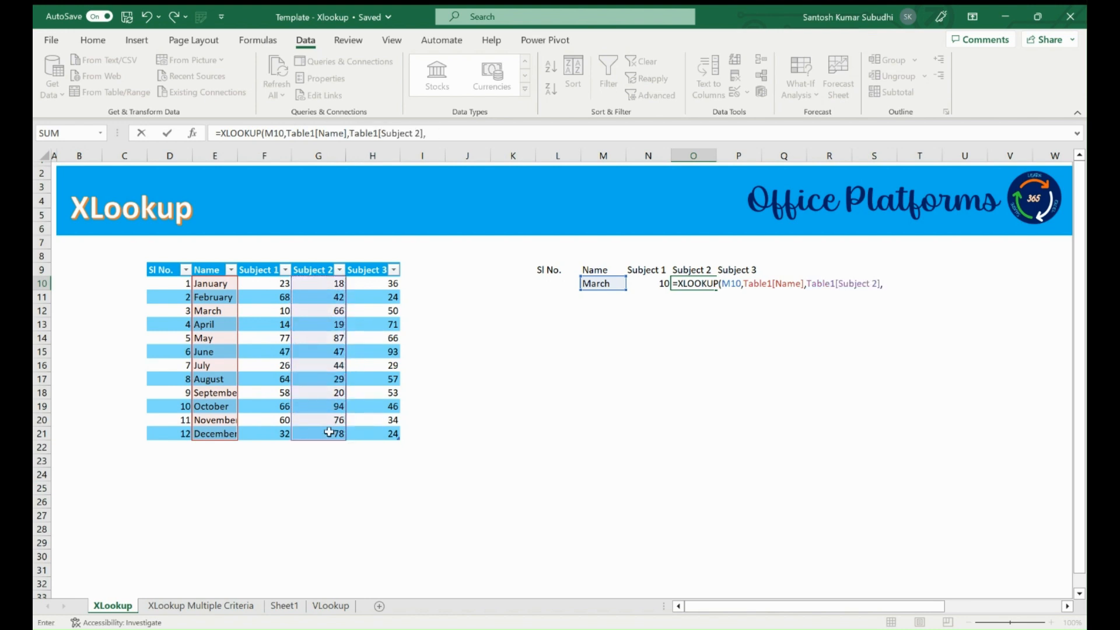
key(BackSpace)
text())
key(Return)
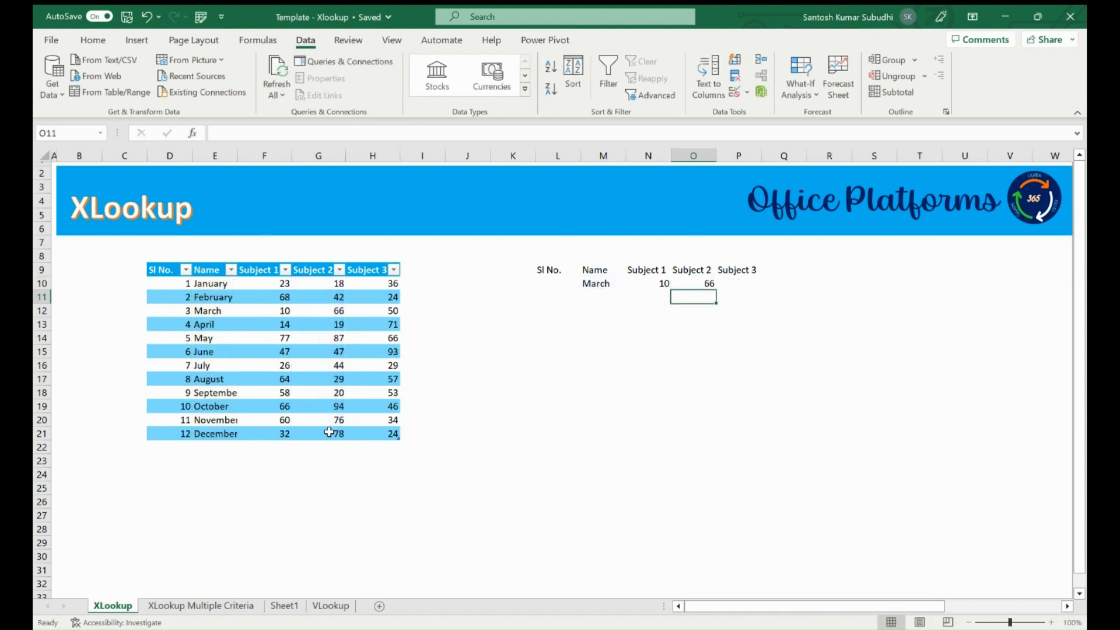
click(324, 313)
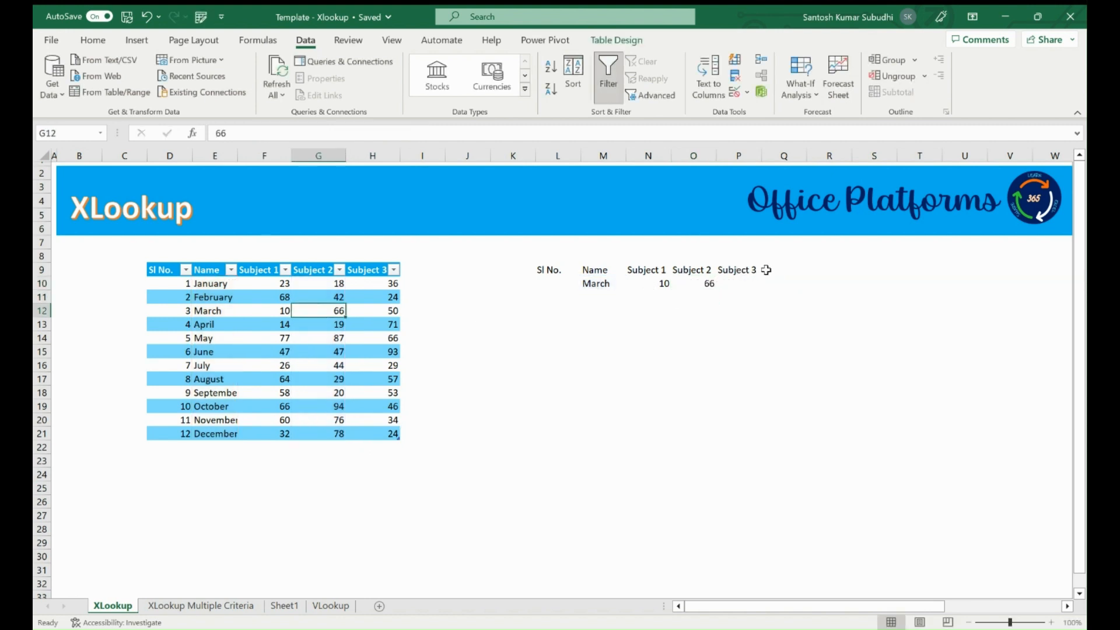
Step: Enter the formula =XLOOKUP(M10,Table1[Name],Table1[Subject 3]) in P10 under the Subject 3 heading
click(744, 281)
text(=xl)
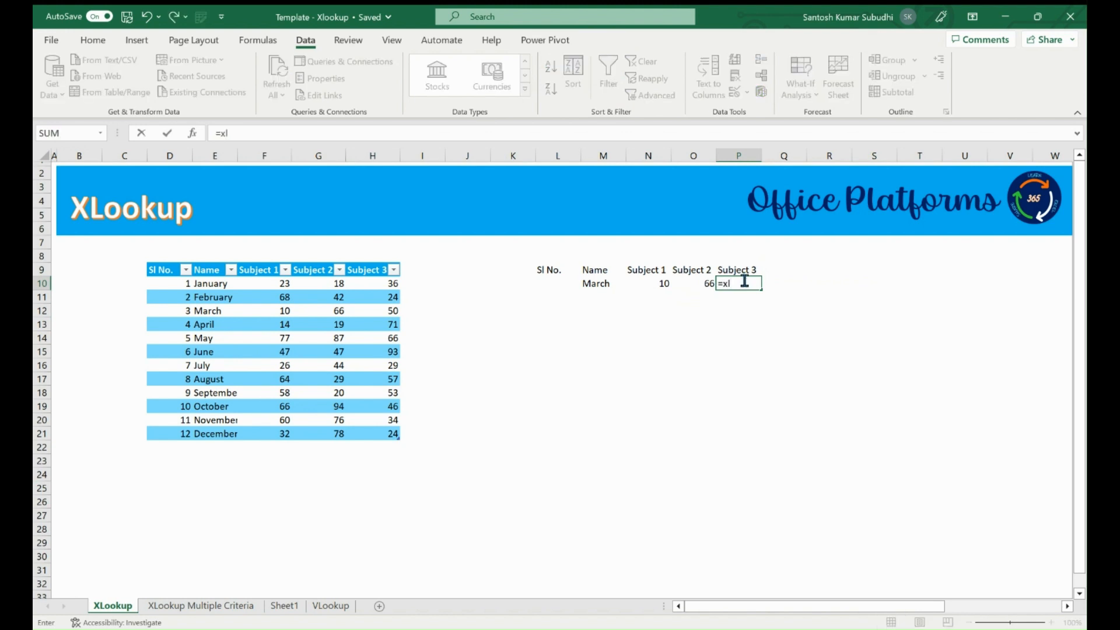
key(Tab)
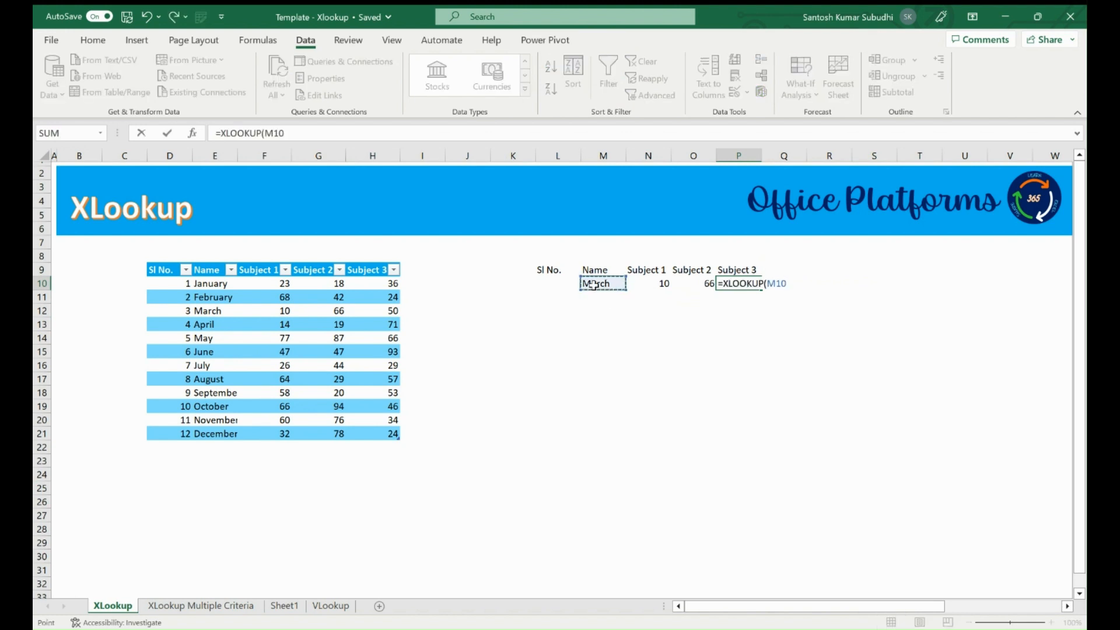
text(,)
drag(214, 284, 225, 439)
text(,)
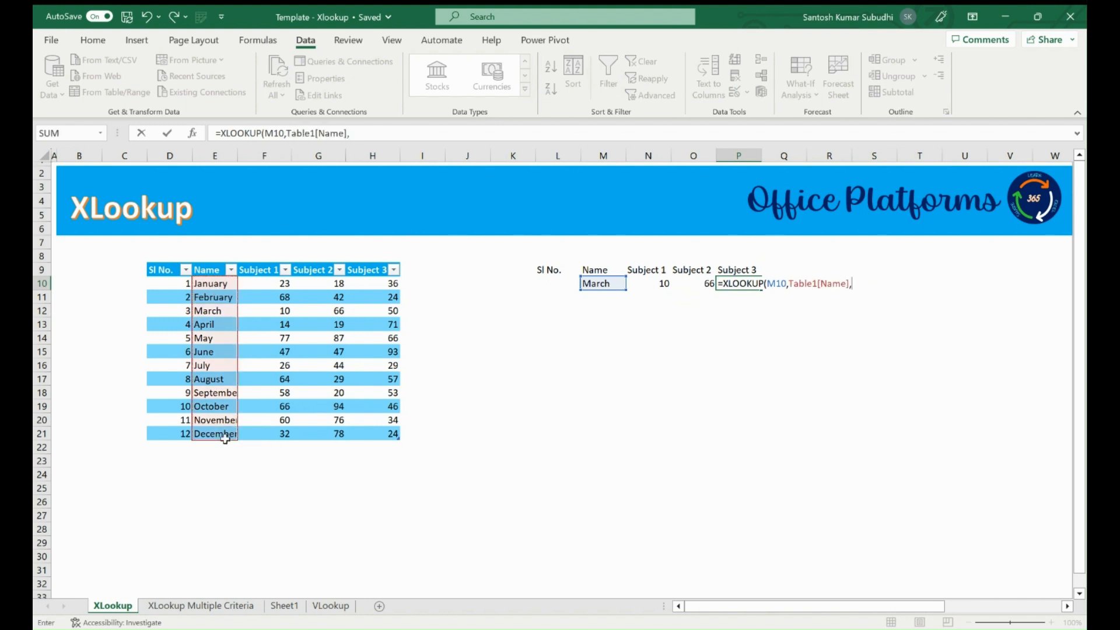
drag(374, 285, 376, 434)
text())
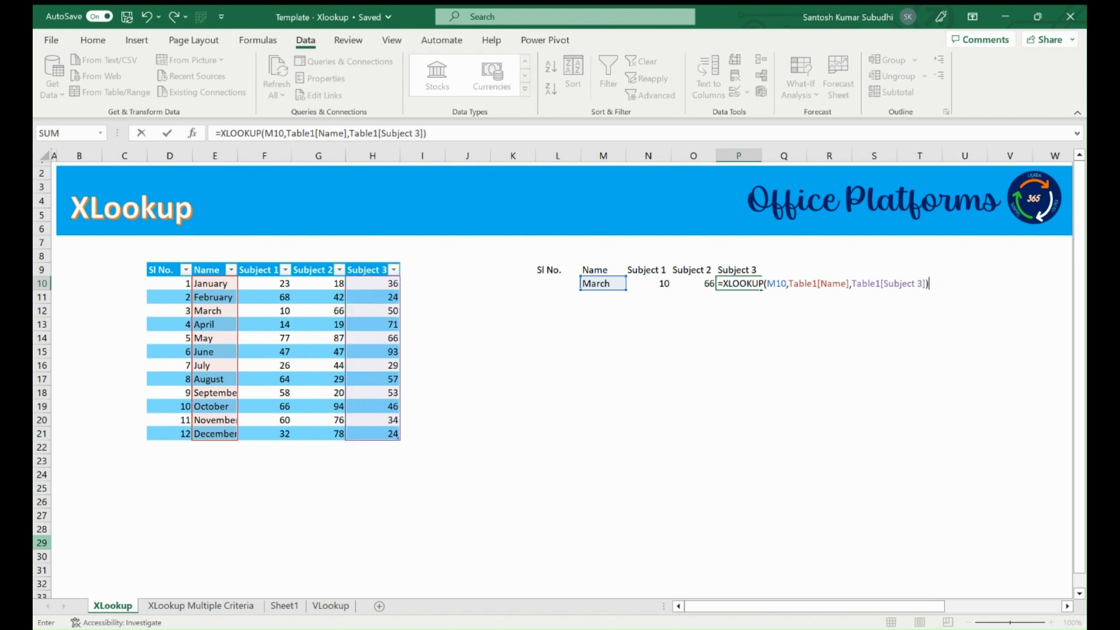
key(Return)
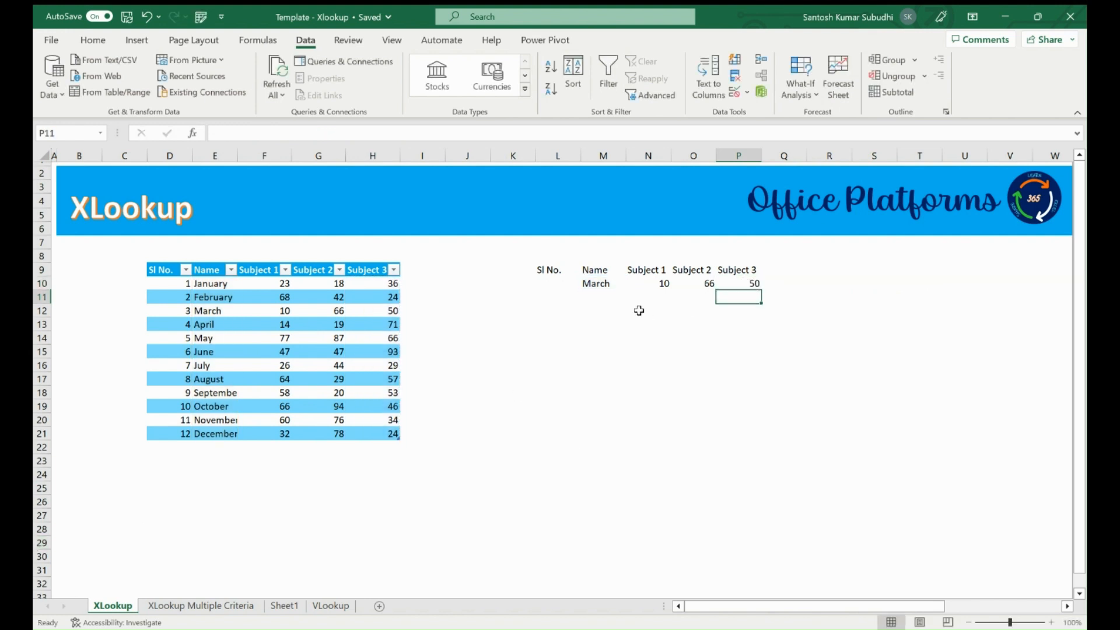
Step: Choose July from the name list in M10 to test the three subject lookups
click(601, 284)
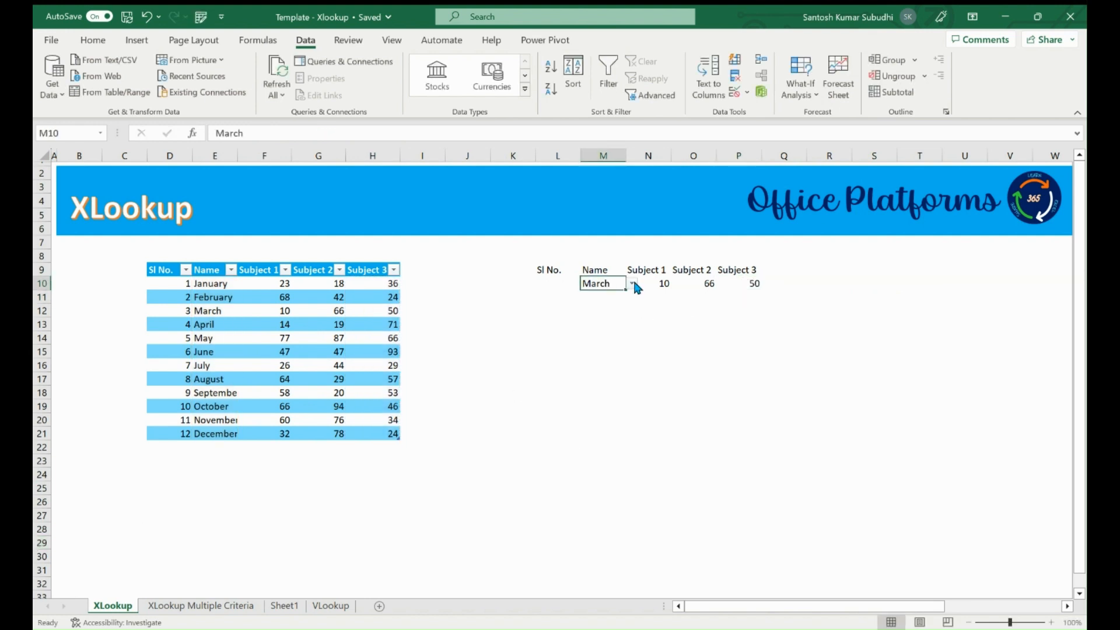
click(632, 284)
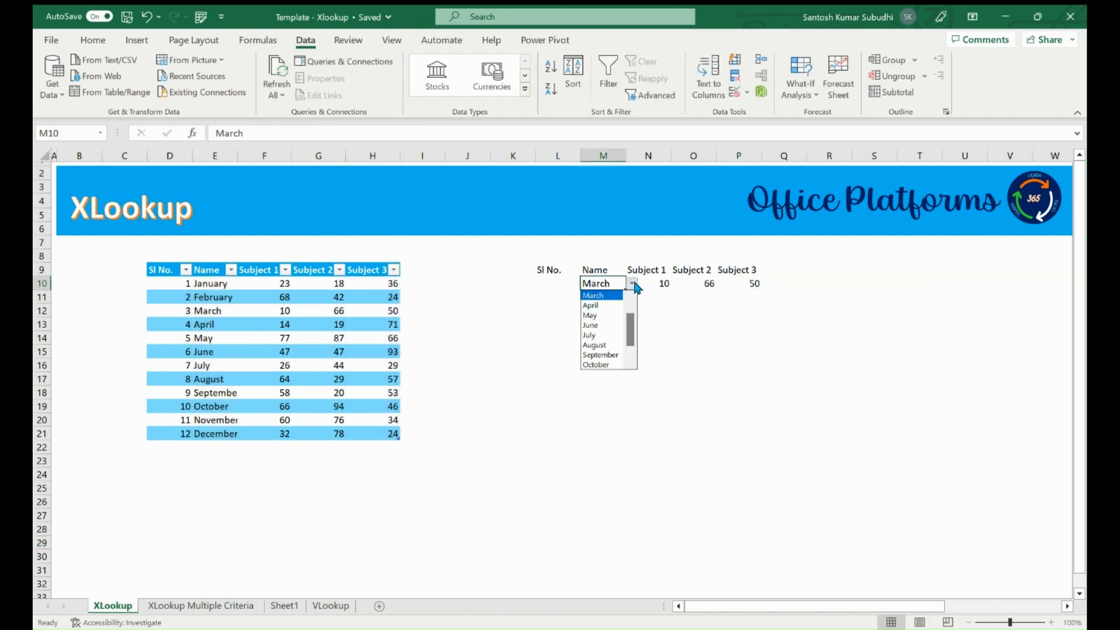
click(601, 335)
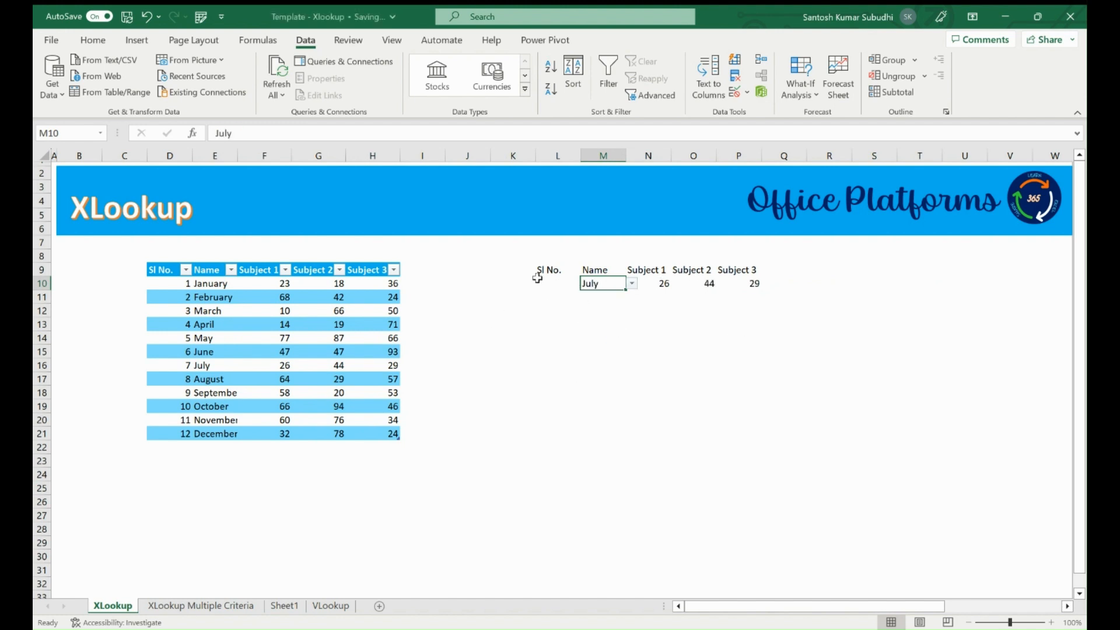
Step: Enter the formula =XLOOKUP(M10,Table1[Name],Table1[Sl No.]) in L10 under the Sl No. heading
click(562, 281)
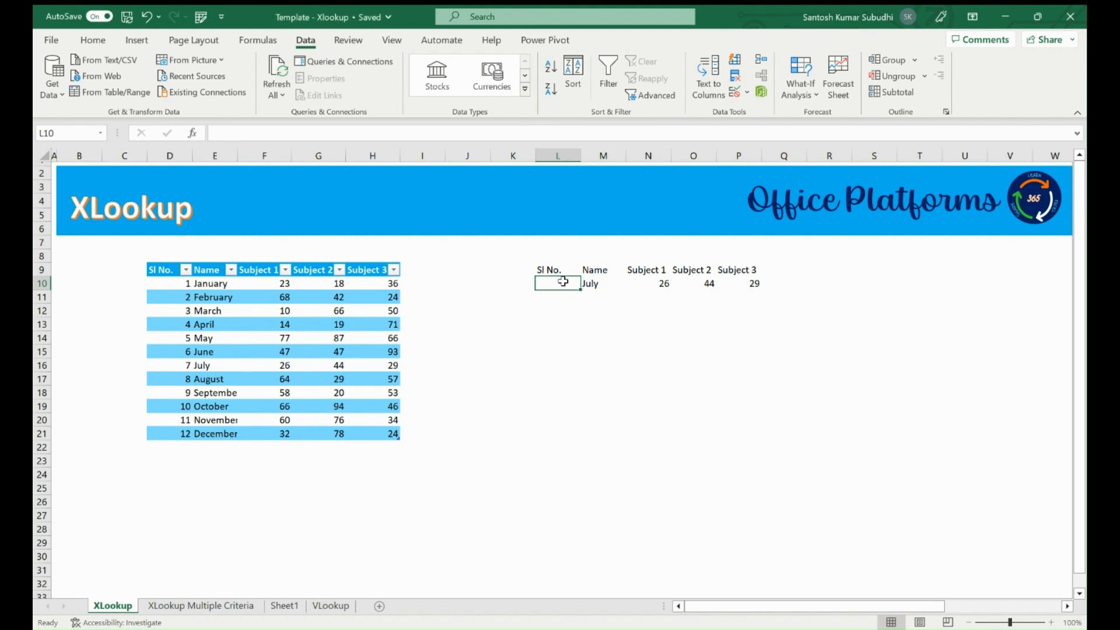
text(=xl)
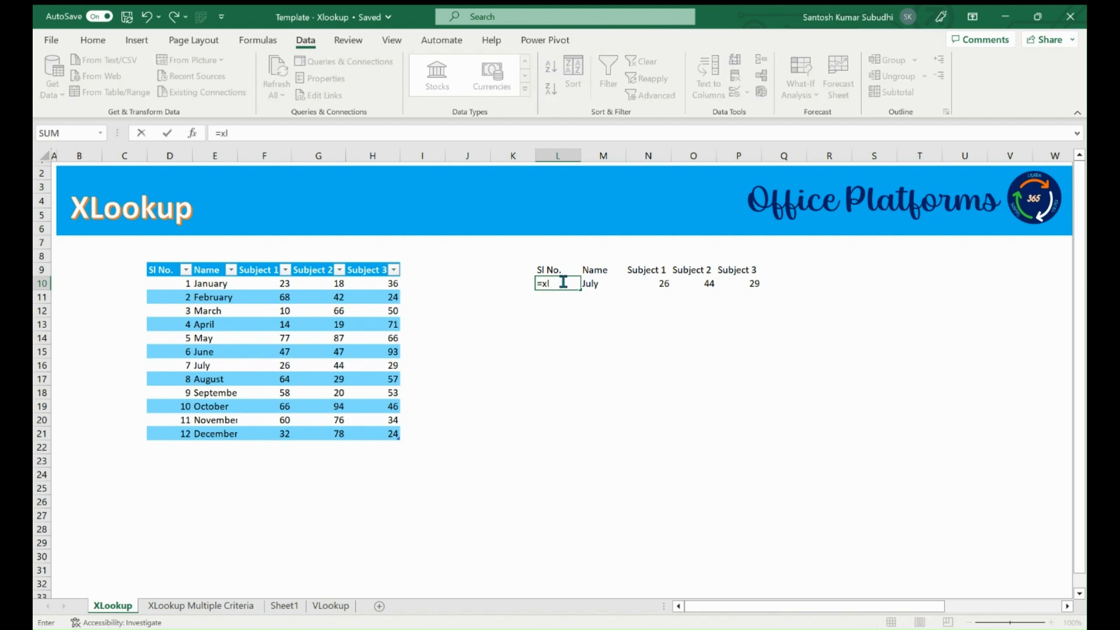
key(Tab)
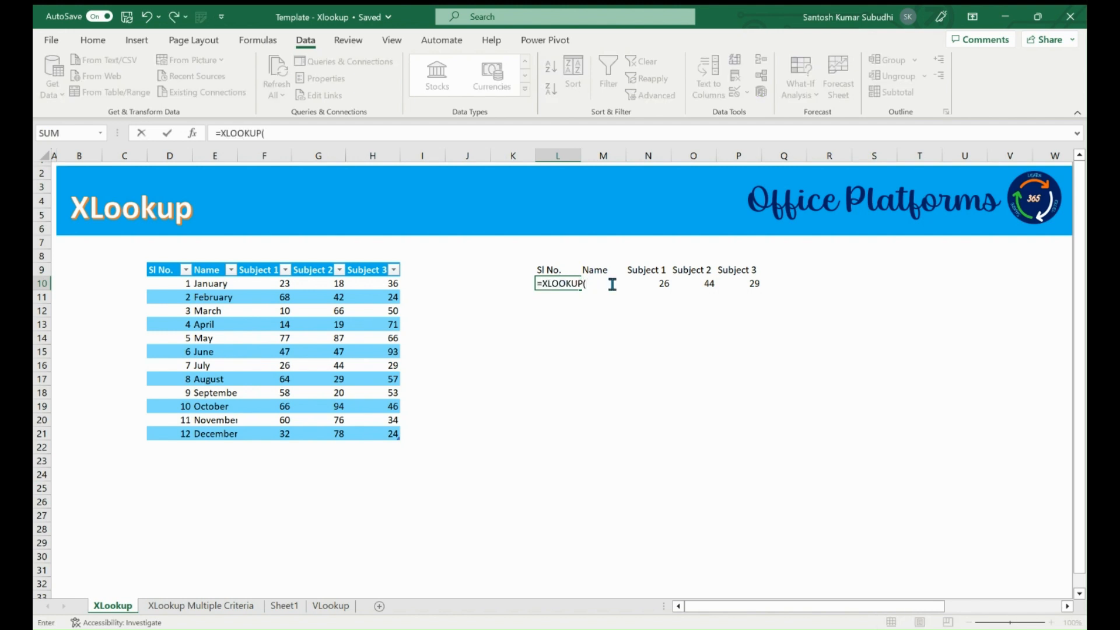
click(569, 314)
key(Up)
key(Up)
key(Right)
text(,)
key(Left)
key(Left)
key(Left)
key(Left)
key(Left)
key(Left)
key(Left)
key(Left)
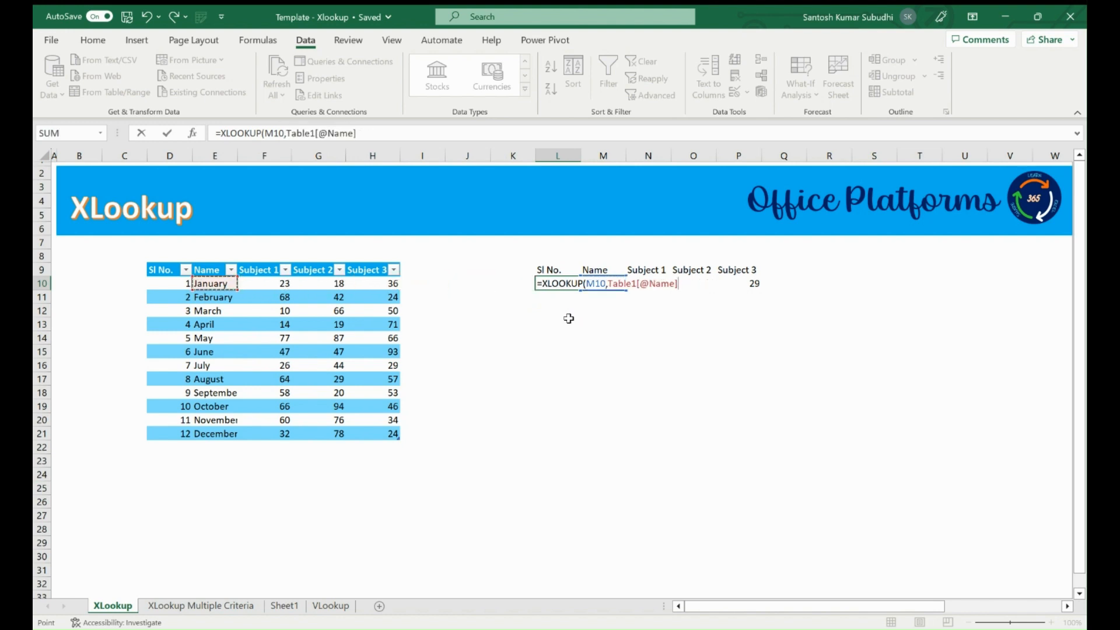
key(ctrl+shift+Down)
text(,)
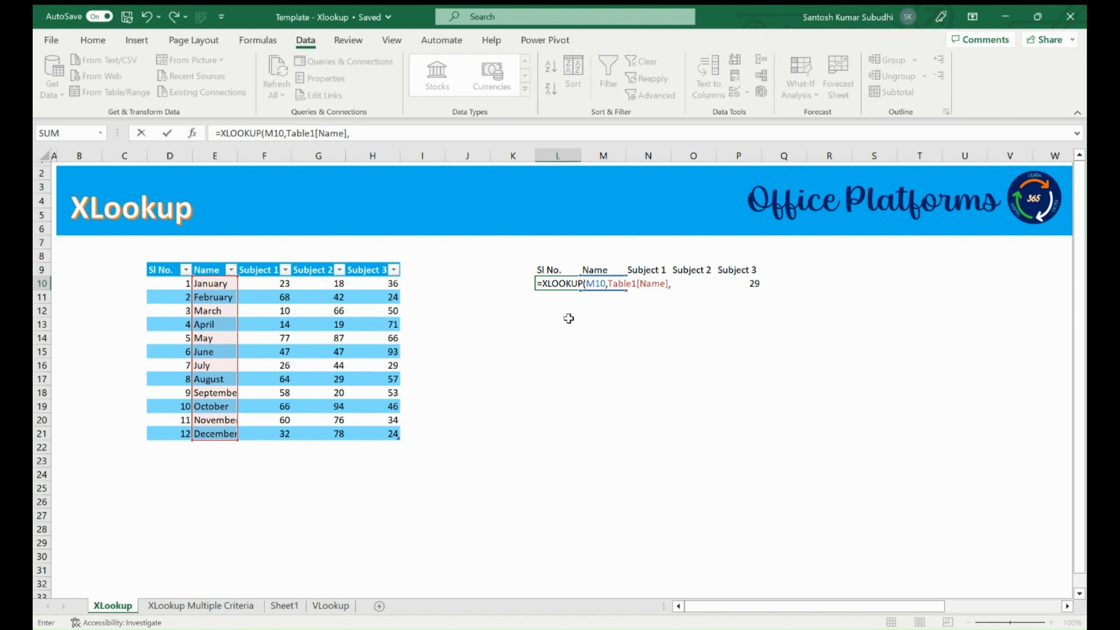
key(Left)
key(Left)
key(Left)
key(Left)
key(Left)
key(Left)
key(Left)
key(Left)
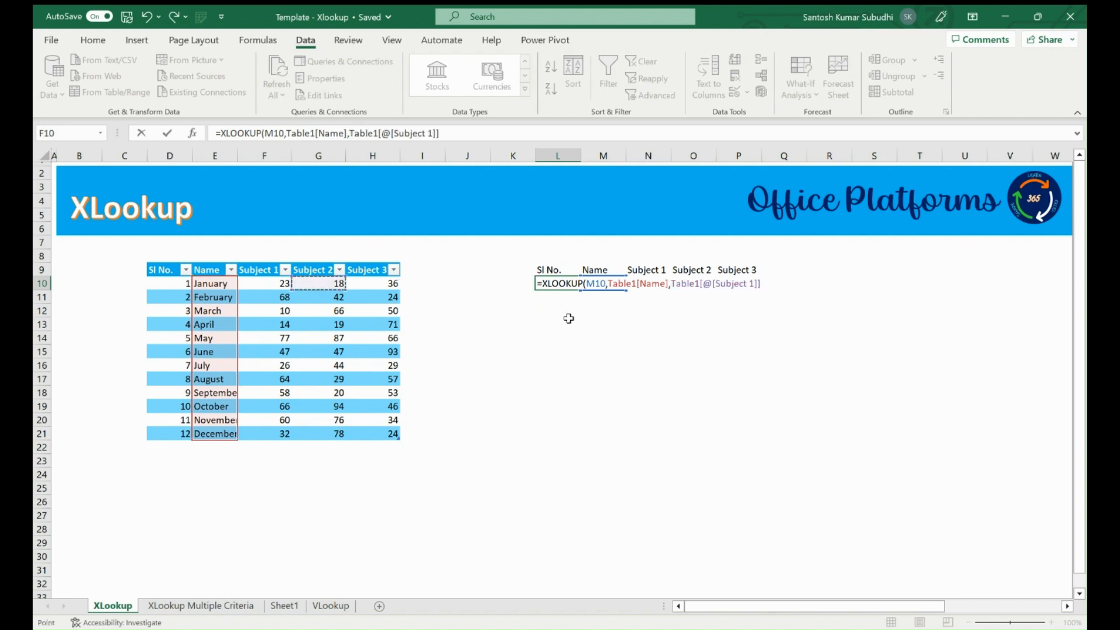
key(ctrl+shift+Down)
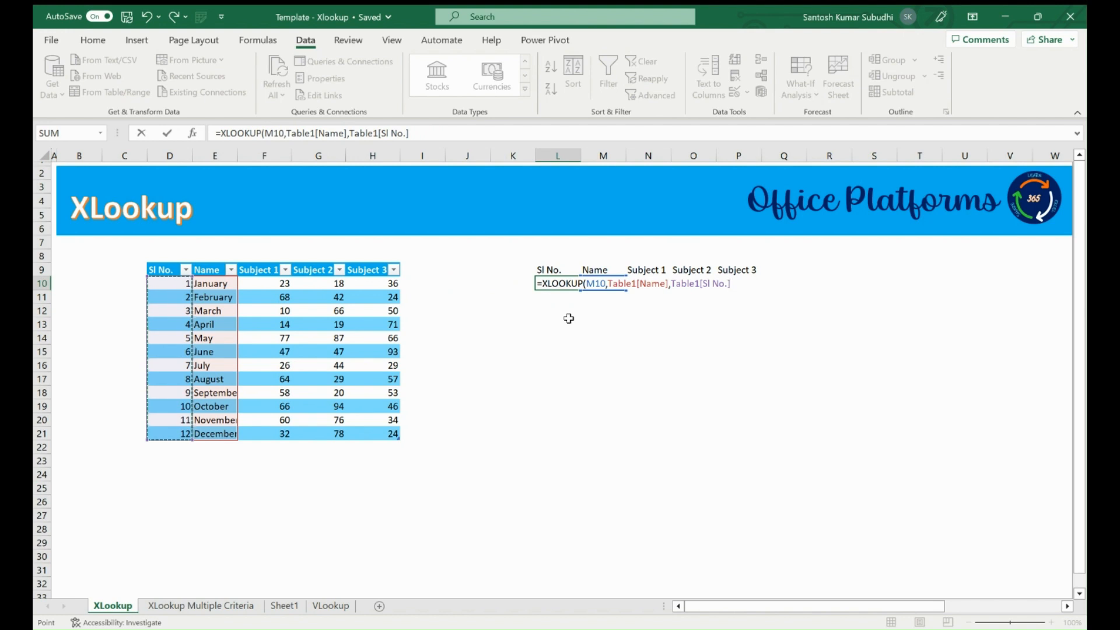
text())
key(Return)
Step: Test the lookup row by choosing September, November and finally December from the name list in M10
key(Up)
key(Right)
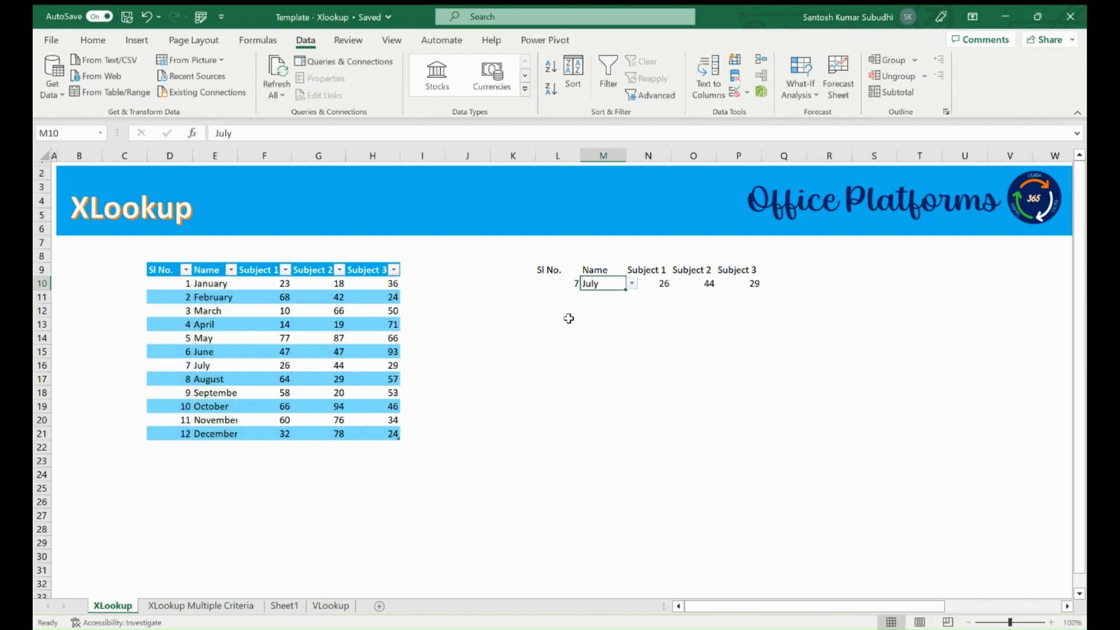
key(alt+Down)
key(Down)
key(Down)
key(Return)
key(alt+Down)
key(Down)
key(Down)
key(Return)
key(alt+Down)
key(Down)
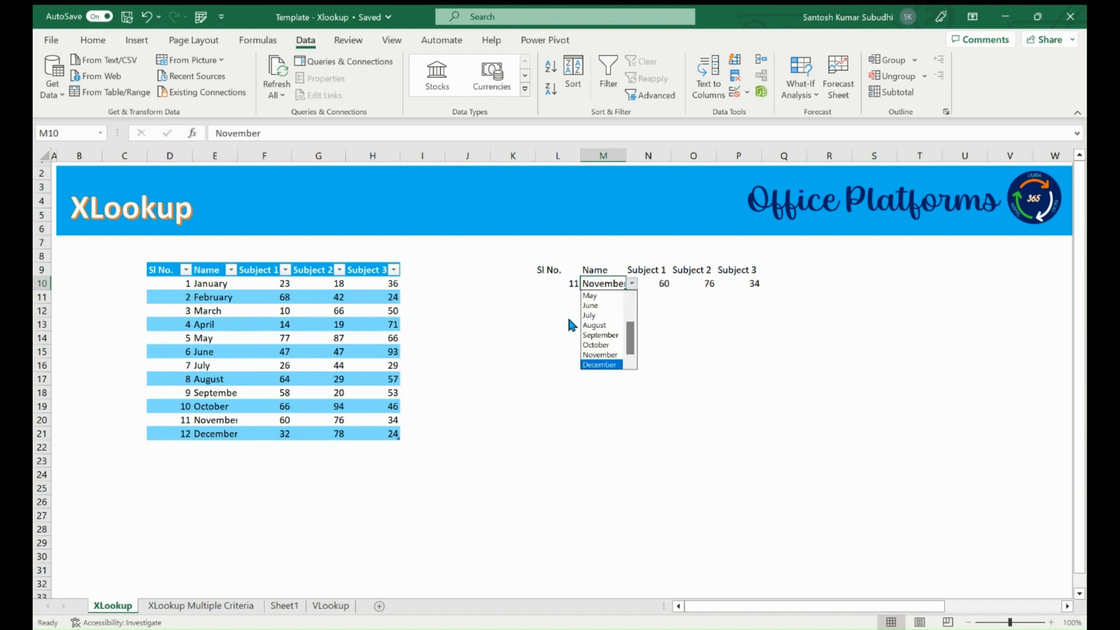
key(Return)
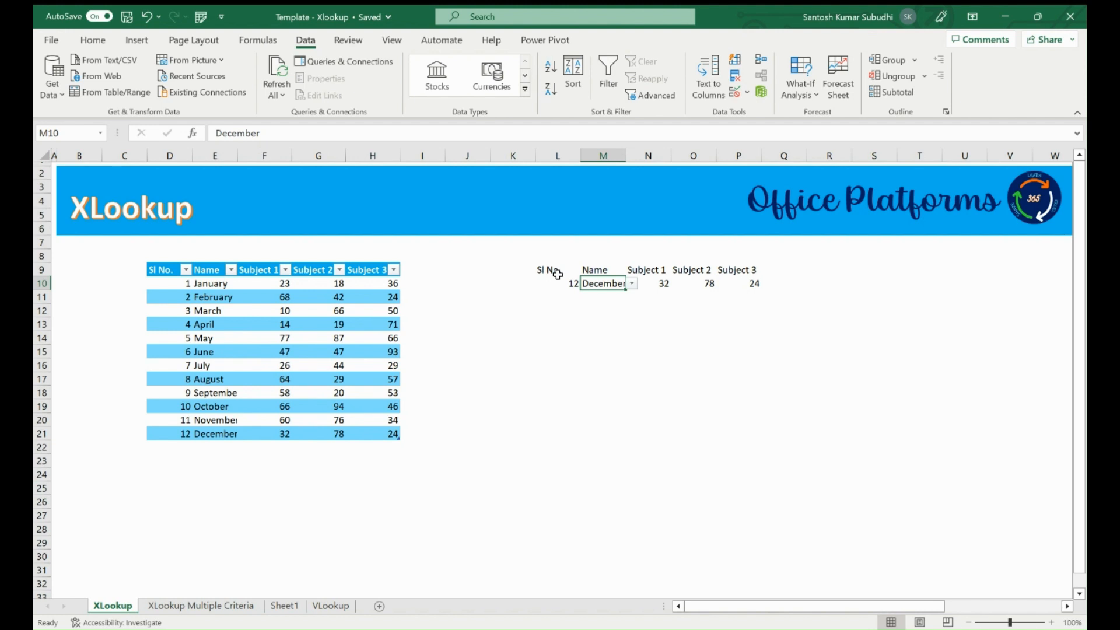
Step: Examine the Subject 1 heading in N9 and the lookup formula beneath it in N10
click(658, 271)
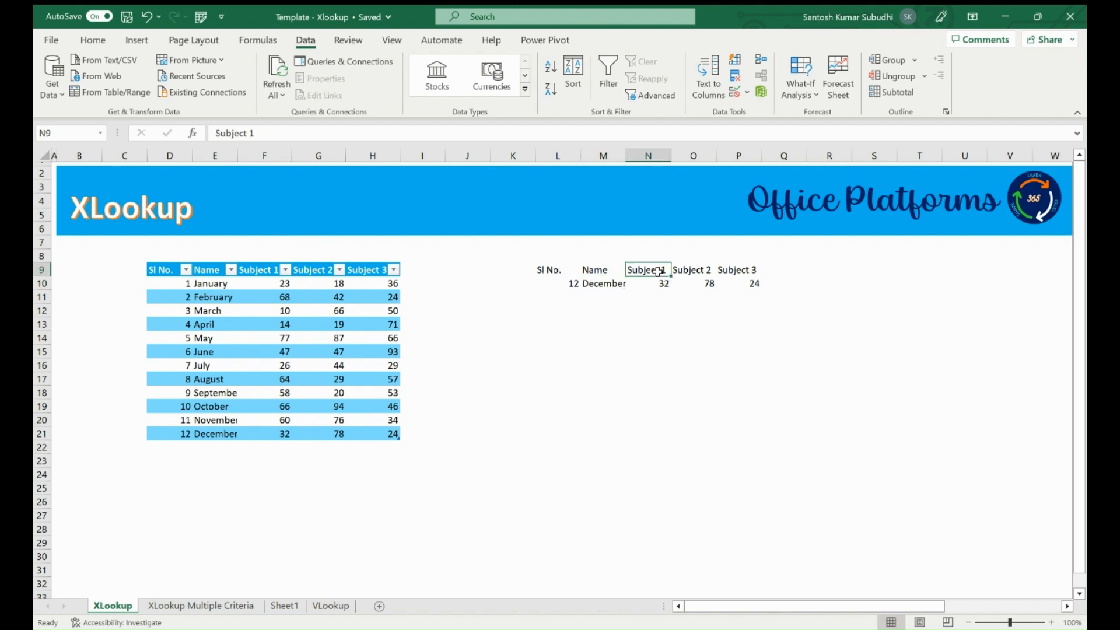
click(659, 285)
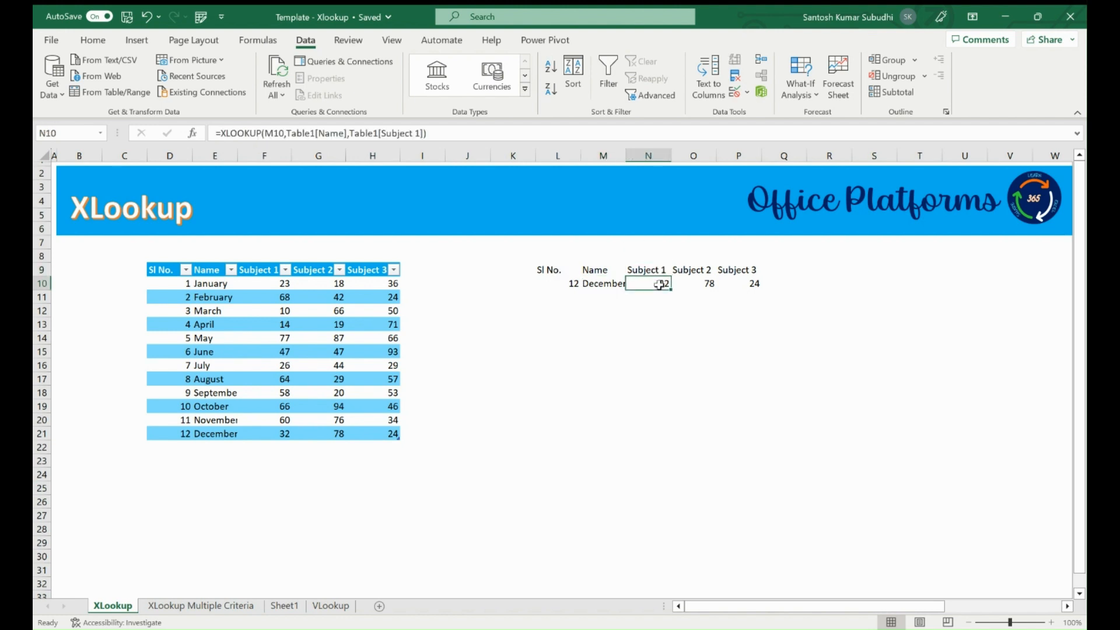